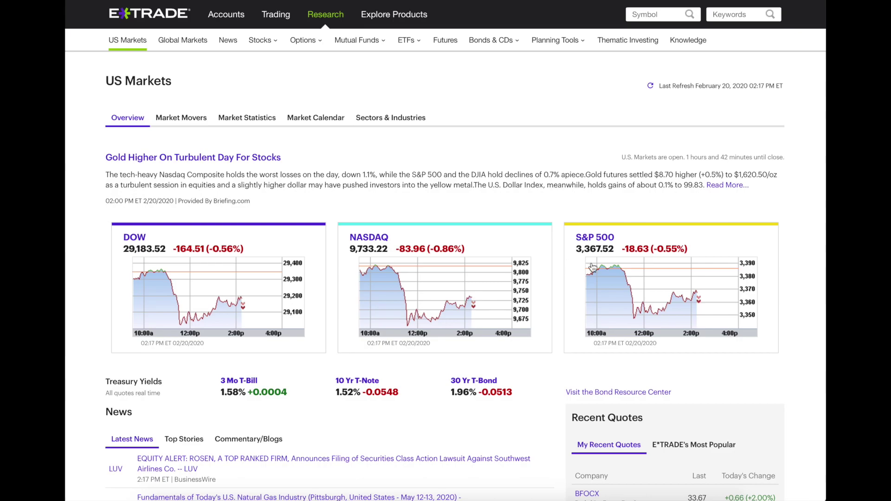
Step: Look over the US Markets overview and open the World News page of Global Markets
{"action": "scroll", "coordinate": [547, 315], "scroll_direction": "down", "scroll_amount": 5}
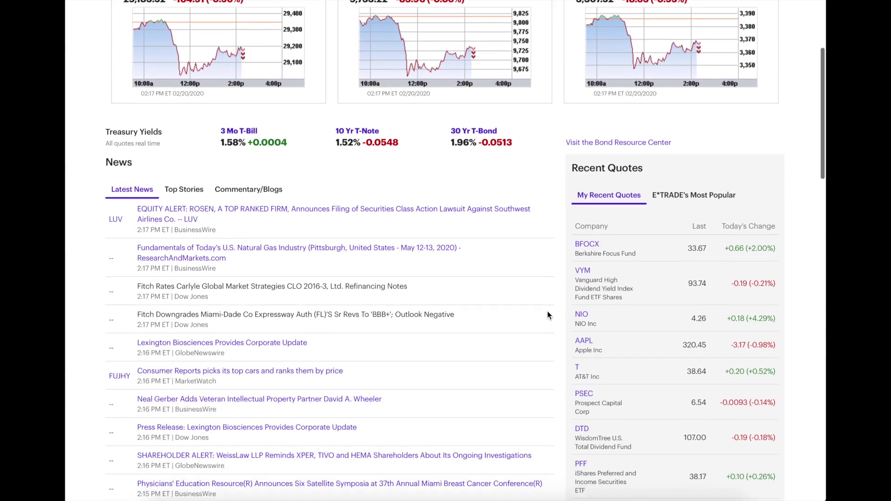
{"action": "scroll", "coordinate": [612, 320], "scroll_direction": "down", "scroll_amount": 2}
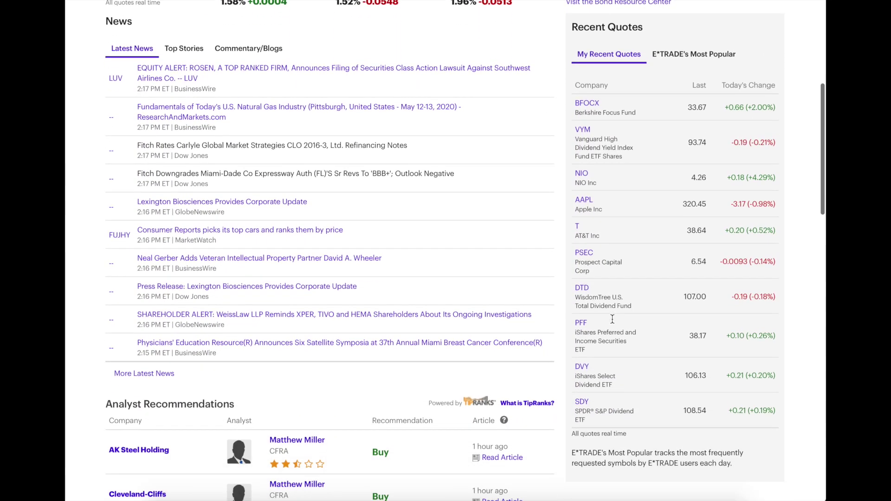
{"action": "scroll", "coordinate": [611, 319], "scroll_direction": "up", "scroll_amount": 7}
{"action": "left_click", "coordinate": [189, 44]}
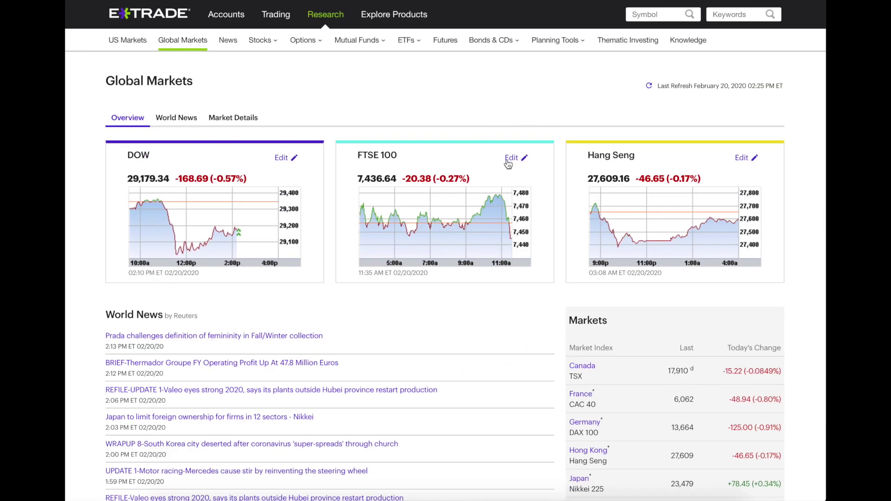
{"action": "left_click", "coordinate": [183, 119]}
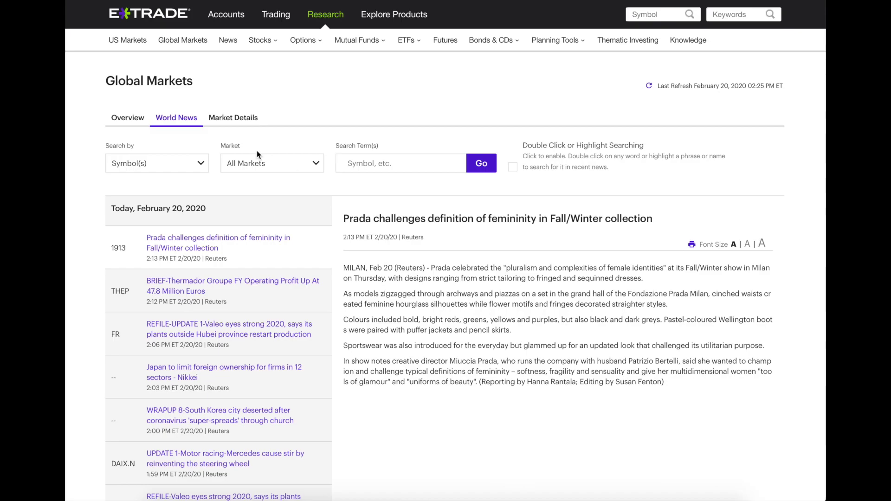
{"action": "left_click", "coordinate": [273, 66]}
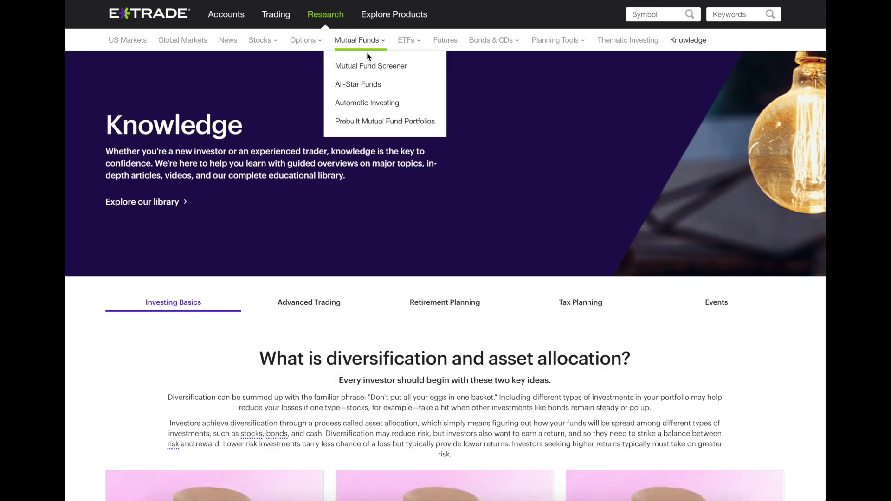
{"action": "mouse_move", "coordinate": [411, 42]}
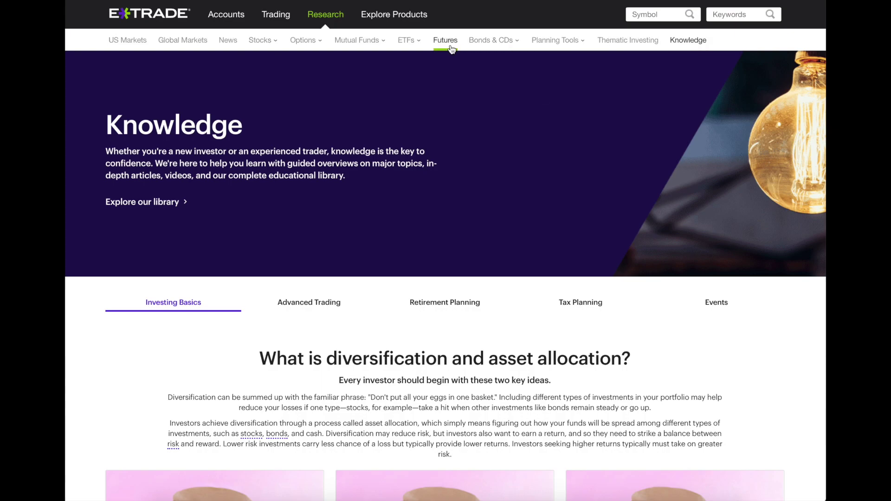
{"action": "mouse_move", "coordinate": [542, 45]}
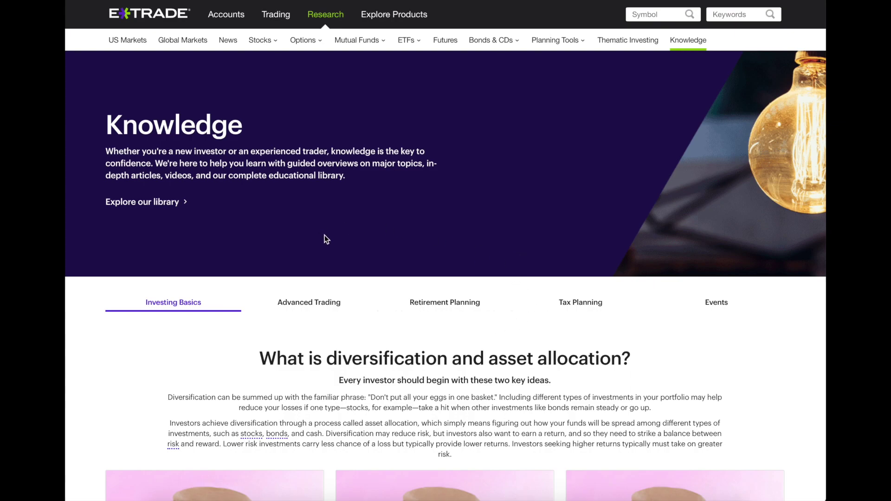
Step: Read the Investing Basics content in Knowledge on asset allocation, risk tolerance and account choices
{"action": "scroll", "coordinate": [406, 251], "scroll_direction": "down", "scroll_amount": 7}
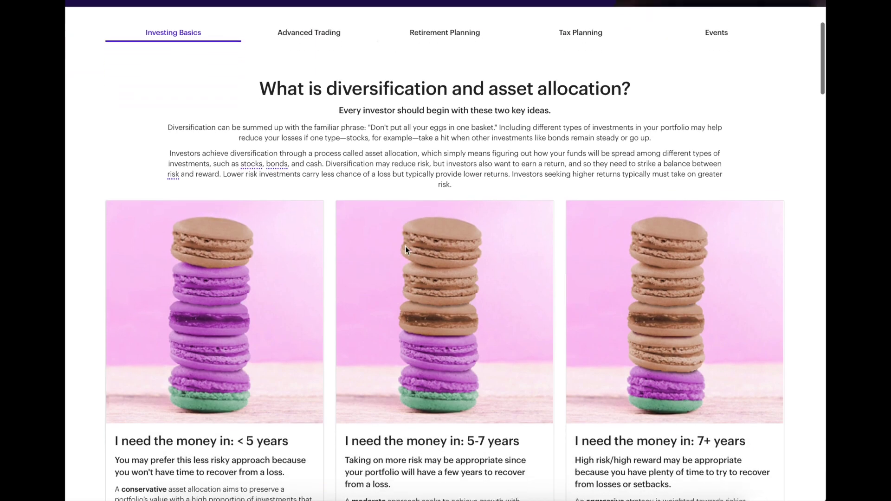
{"action": "scroll", "coordinate": [494, 233], "scroll_direction": "down", "scroll_amount": 5}
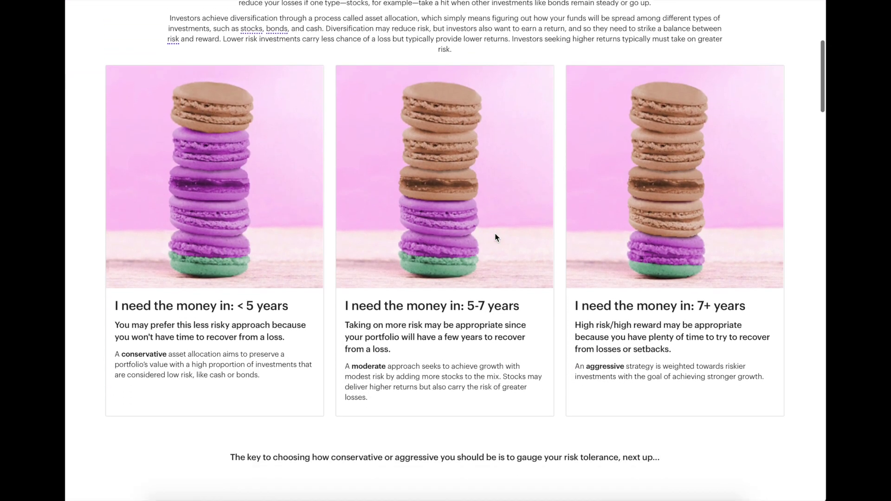
{"action": "scroll", "coordinate": [495, 233], "scroll_direction": "down", "scroll_amount": 7}
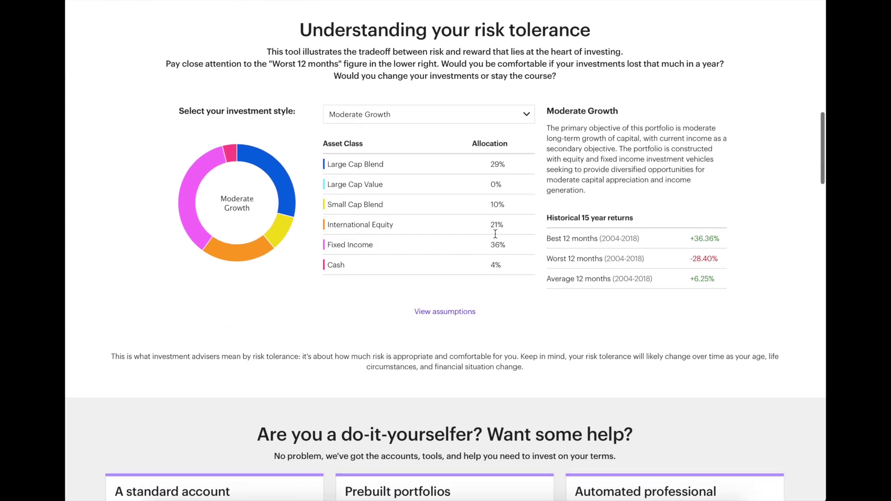
{"action": "scroll", "coordinate": [495, 234], "scroll_direction": "down", "scroll_amount": 4}
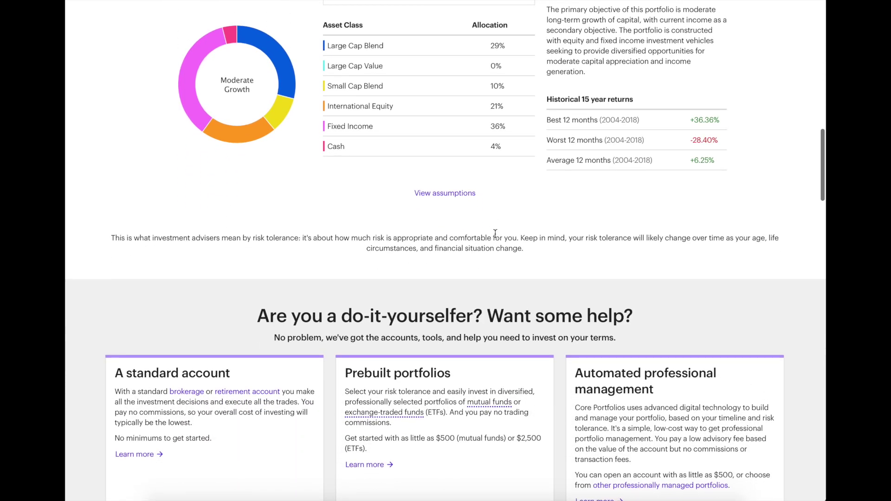
{"action": "scroll", "coordinate": [495, 233], "scroll_direction": "down", "scroll_amount": 7}
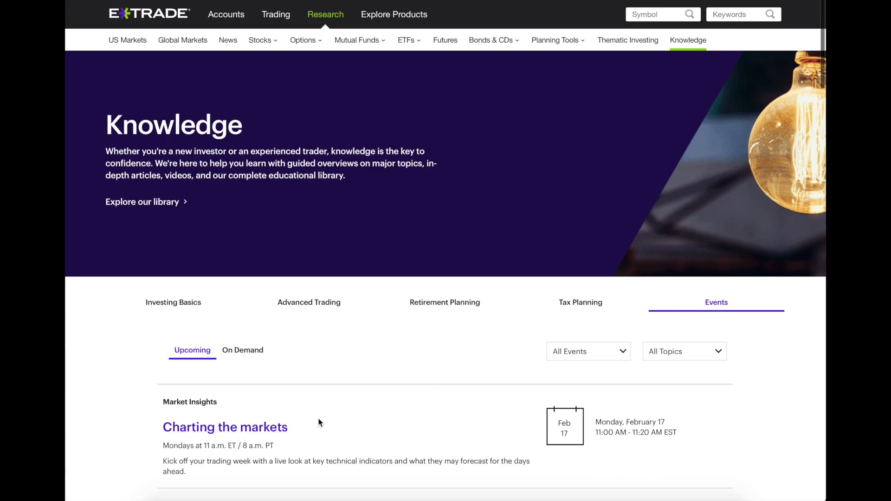
Step: Browse the upcoming events in Knowledge, covering market insights, webinars and platform orientations
{"action": "scroll", "coordinate": [319, 420], "scroll_direction": "down", "scroll_amount": 3}
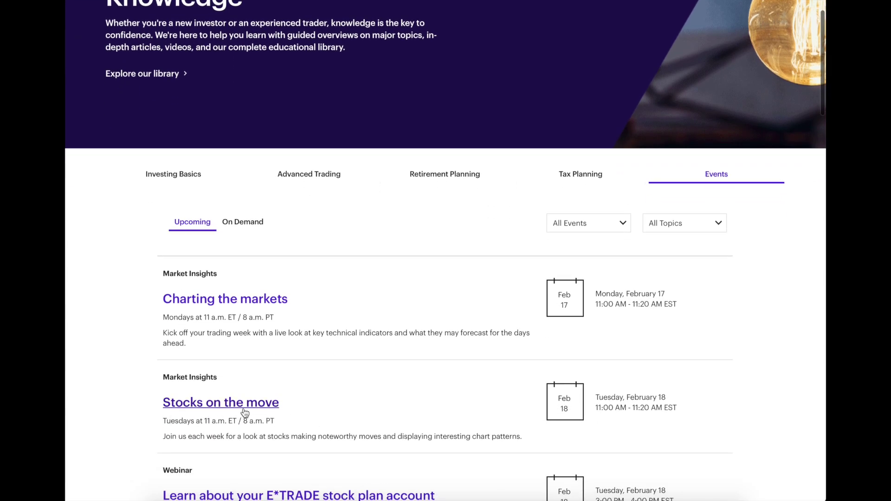
{"action": "scroll", "coordinate": [366, 409], "scroll_direction": "down", "scroll_amount": 5}
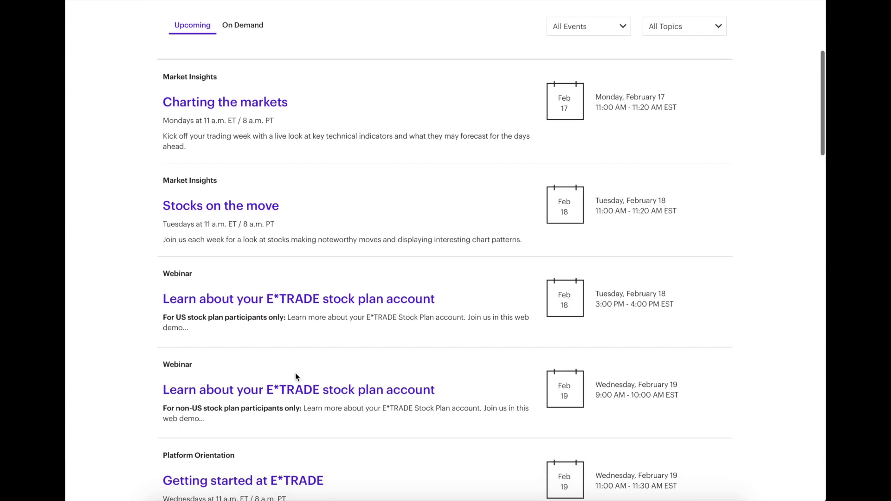
{"action": "scroll", "coordinate": [346, 361], "scroll_direction": "down", "scroll_amount": 5}
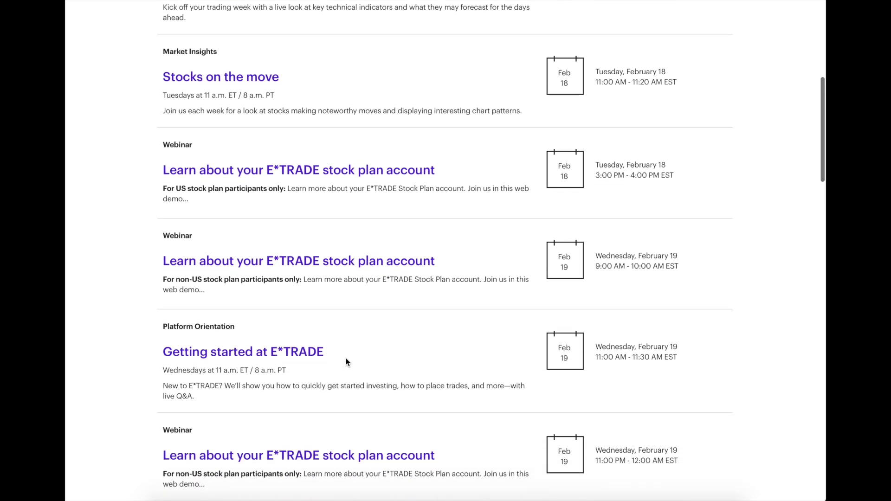
{"action": "scroll", "coordinate": [346, 361], "scroll_direction": "down", "scroll_amount": 3}
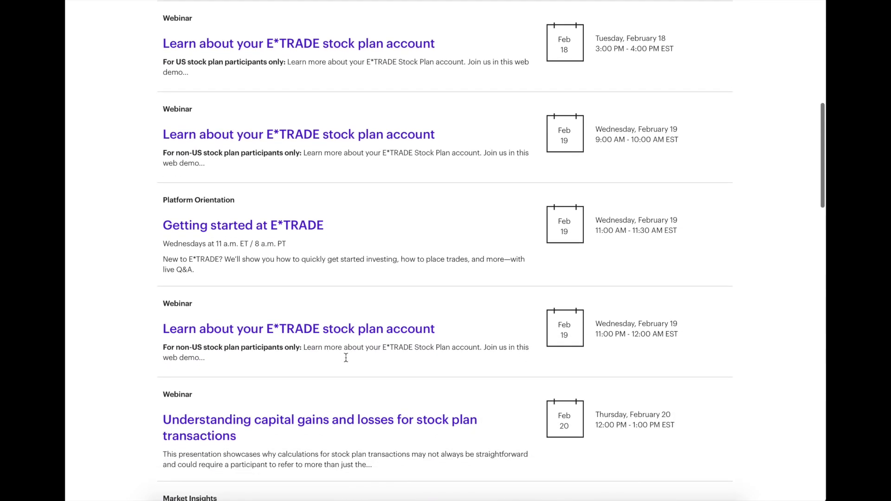
{"action": "scroll", "coordinate": [346, 361], "scroll_direction": "down", "scroll_amount": 7}
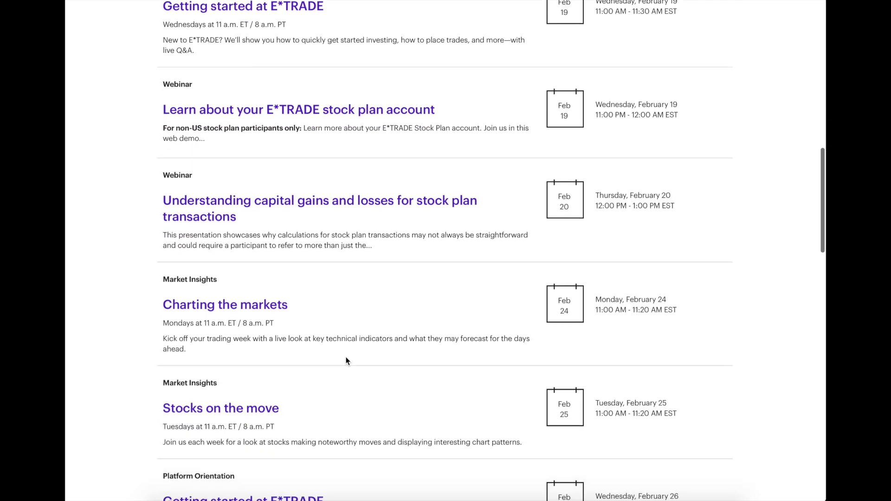
{"action": "scroll", "coordinate": [346, 358], "scroll_direction": "up", "scroll_amount": 6}
{"action": "scroll", "coordinate": [345, 358], "scroll_direction": "up", "scroll_amount": 13}
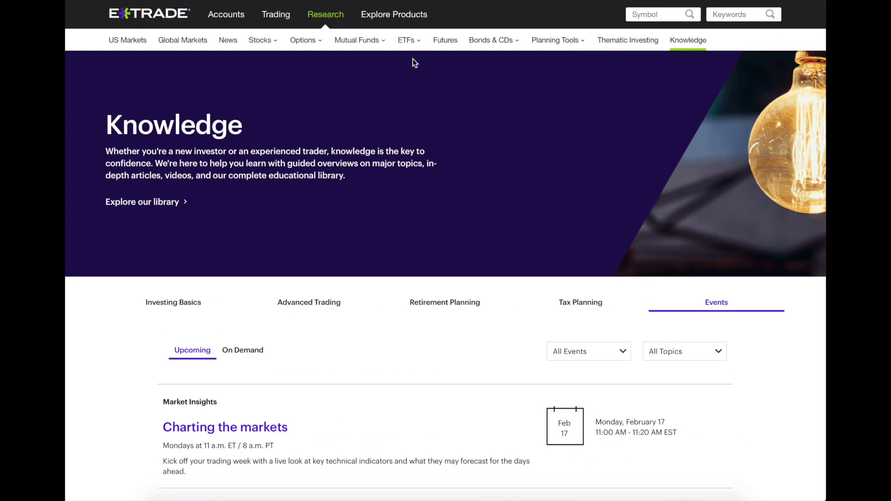
Step: Filter mutual funds by 10 year Top 20% performance, expense ratios < 0.5% and 0.5% - 1%, and a five-star Morningstar rating
{"action": "mouse_move", "coordinate": [383, 49]}
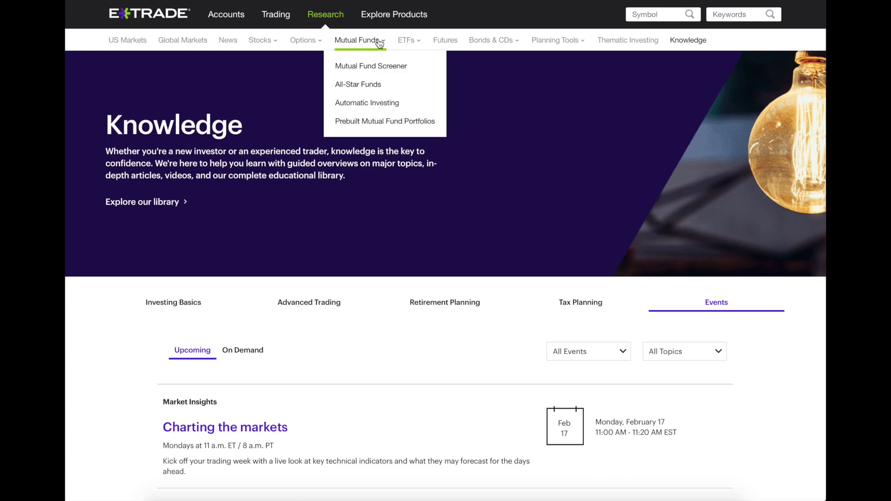
{"action": "mouse_move", "coordinate": [410, 42]}
{"action": "left_click", "coordinate": [357, 40]}
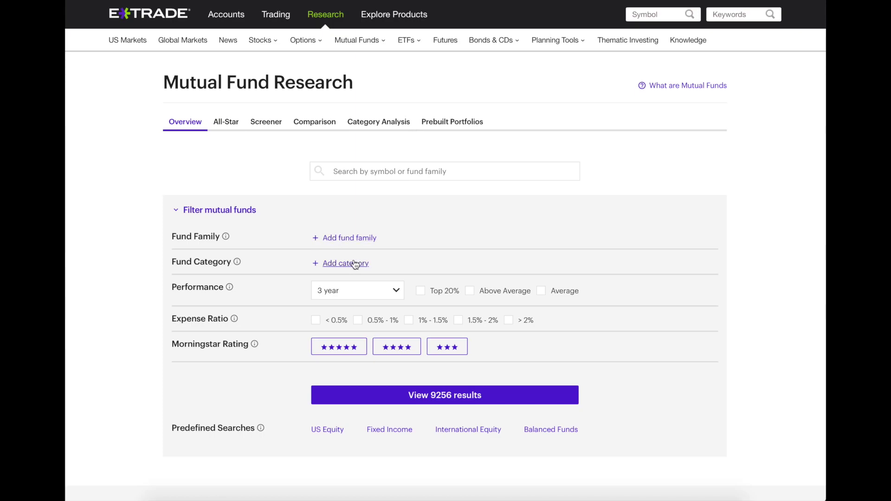
{"action": "left_click", "coordinate": [368, 287]}
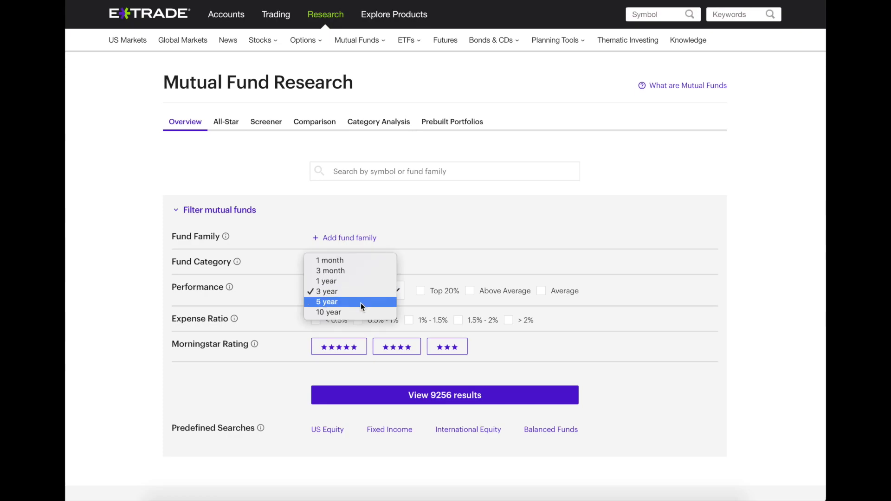
{"action": "left_click", "coordinate": [417, 269]}
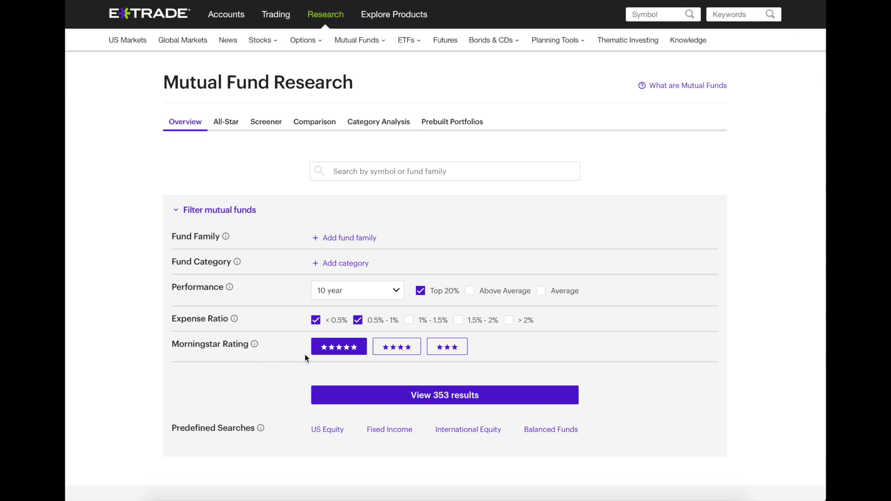
Step: View the matching mutual funds by Performance - Avg Annual Return, sorted from the highest 10-year return
{"action": "left_click", "coordinate": [458, 399]}
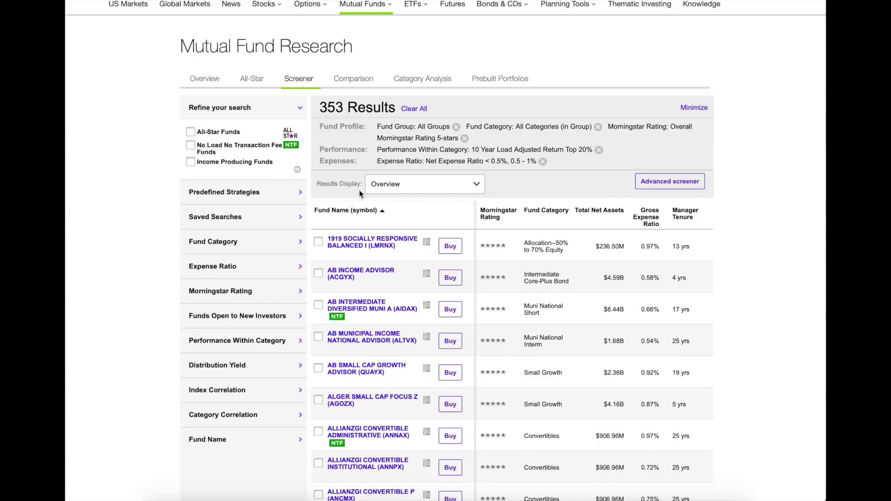
{"action": "left_click", "coordinate": [435, 190]}
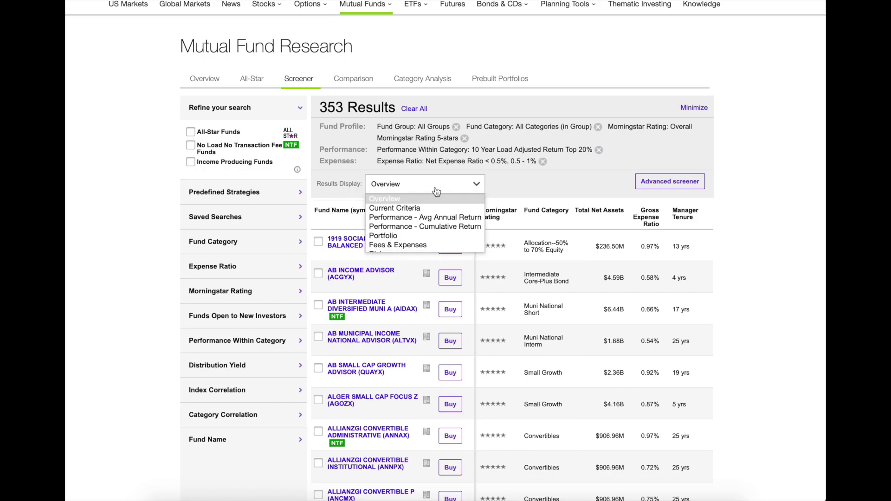
{"action": "left_click", "coordinate": [434, 218]}
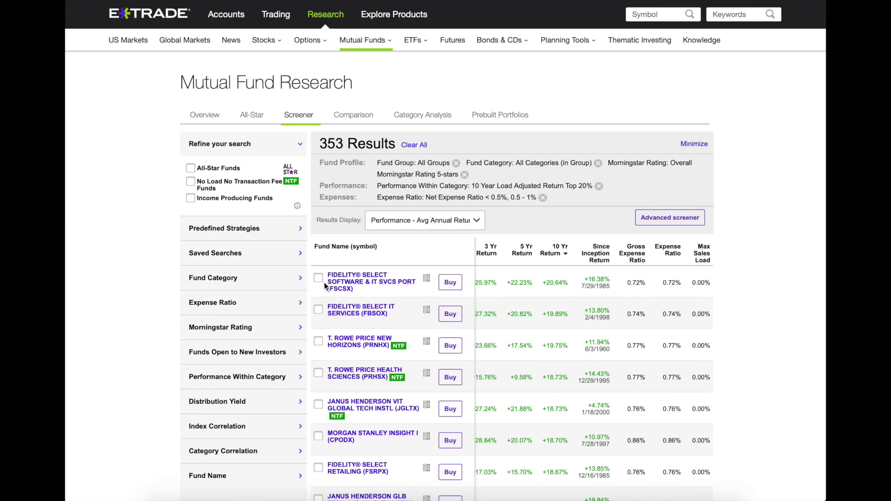
Step: Select the first four mutual funds in the results: FSCSX, FBSOX, PRNHX and PRHSX
{"action": "left_click", "coordinate": [318, 344]}
{"action": "left_click", "coordinate": [318, 373]}
{"action": "scroll", "coordinate": [394, 332], "scroll_direction": "down", "scroll_amount": 5}
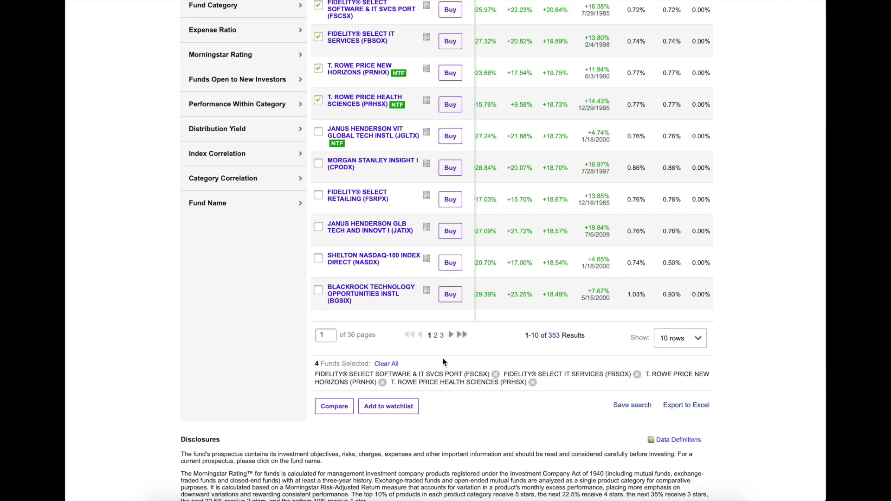
Step: Screen ETFs for 10 year Top 20% performance, a Bottom 20% expense ratio and a five-star Morningstar rating
{"action": "mouse_move", "coordinate": [416, 41]}
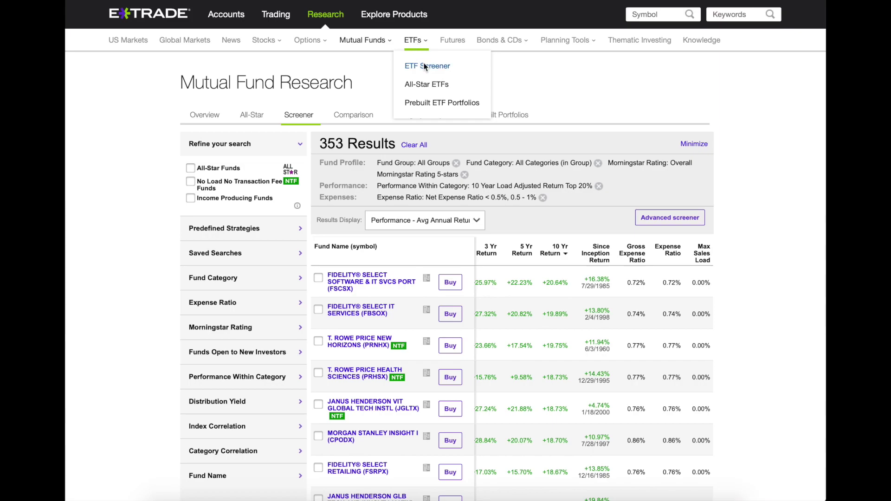
{"action": "left_click", "coordinate": [424, 67]}
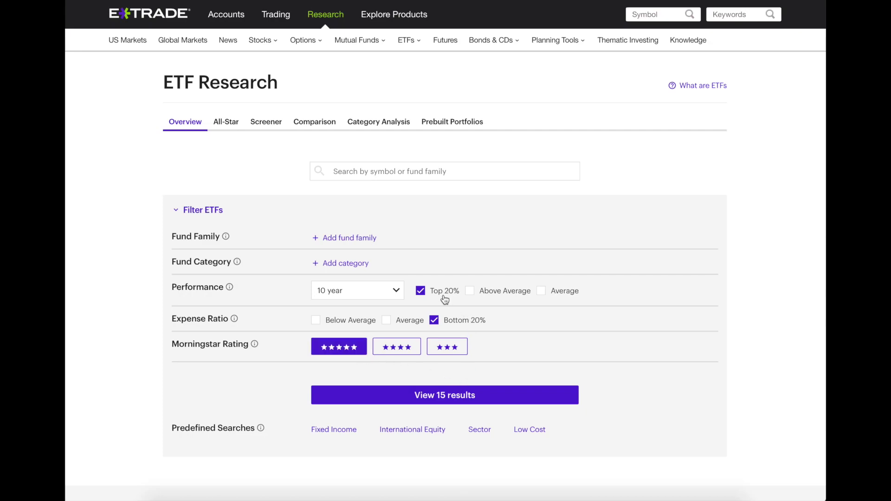
{"action": "left_click", "coordinate": [441, 399]}
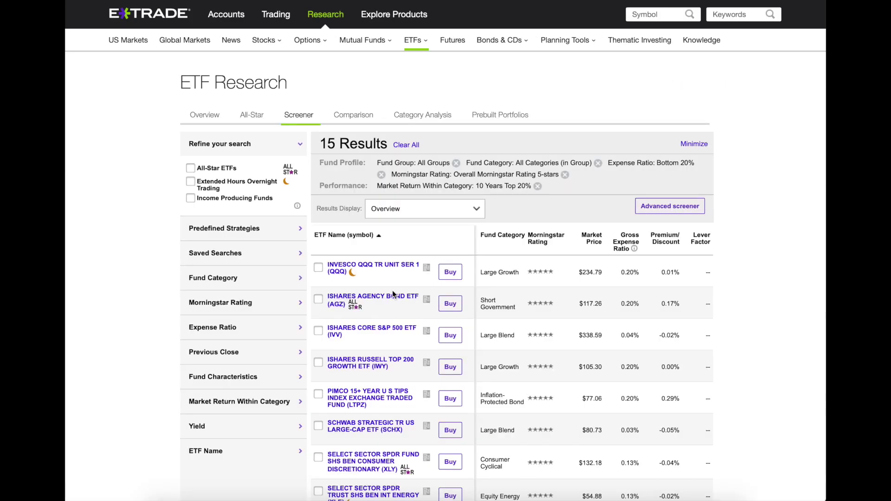
Step: Display the ETF results by Performance - Avg Annual Return, sorted from the highest 10-year return, and review the list
{"action": "left_click", "coordinate": [463, 213]}
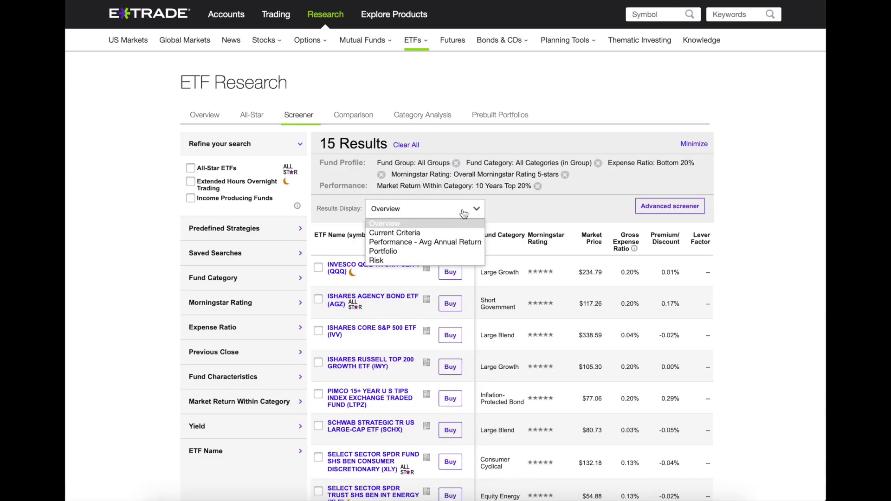
{"action": "left_click", "coordinate": [458, 243]}
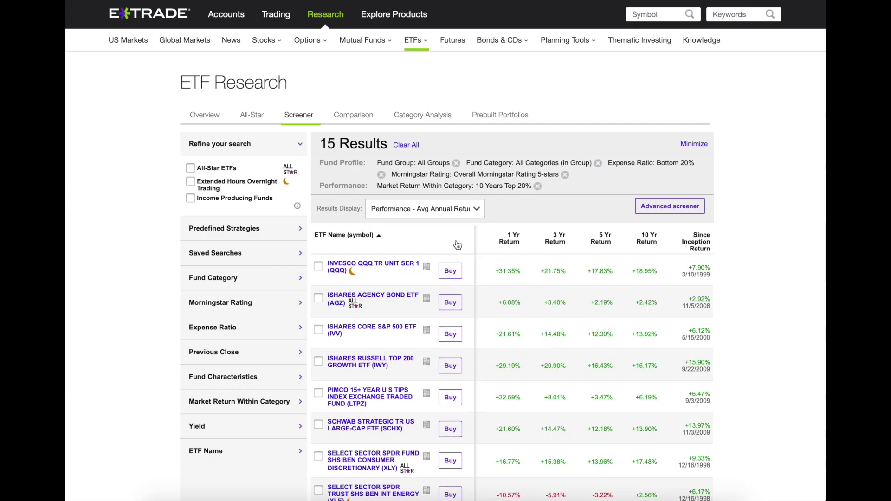
{"action": "left_click", "coordinate": [654, 245]}
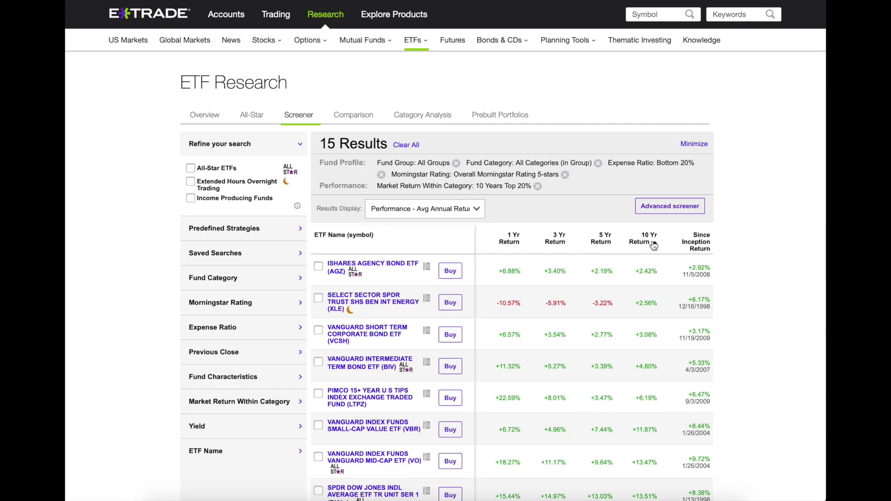
{"action": "left_click", "coordinate": [654, 246]}
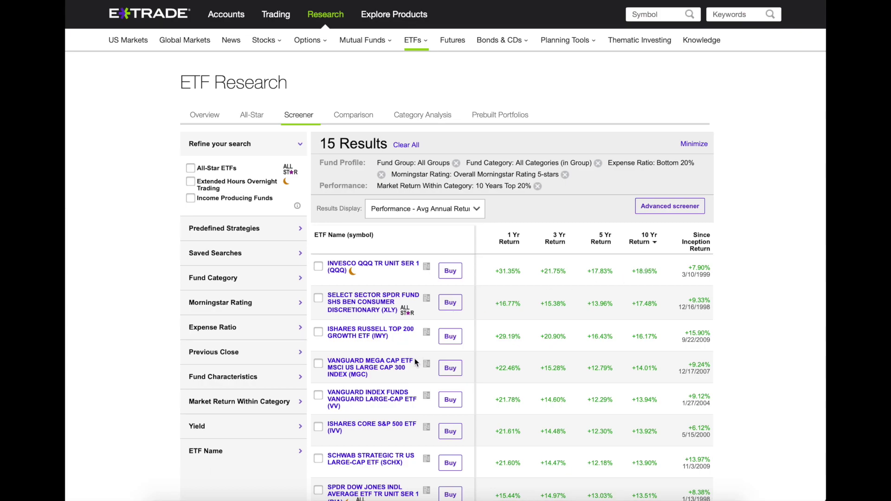
{"action": "scroll", "coordinate": [415, 371], "scroll_direction": "down", "scroll_amount": 2}
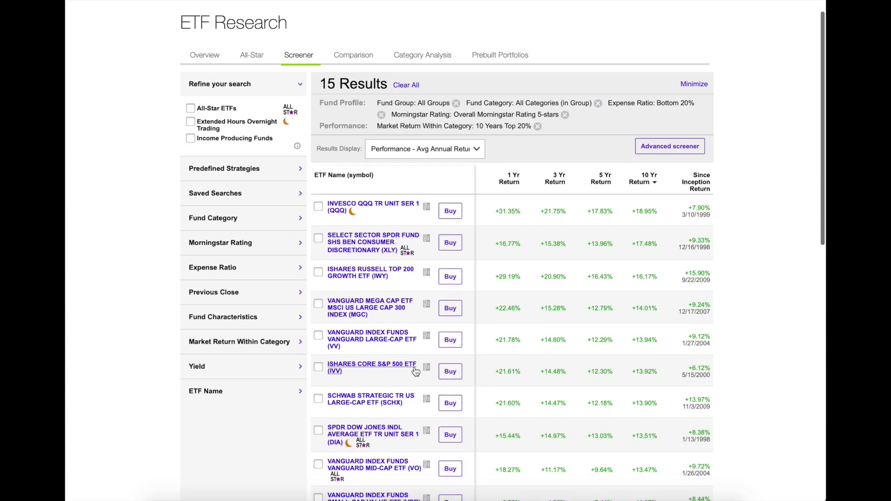
{"action": "scroll", "coordinate": [467, 309], "scroll_direction": "down", "scroll_amount": 1}
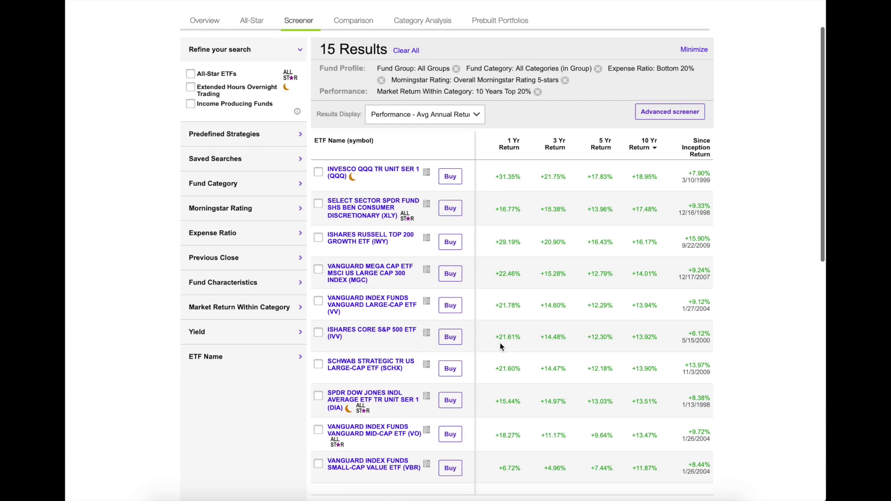
Step: Select the first two ETFs in the results: QQQ and XLY
{"action": "scroll", "coordinate": [499, 341], "scroll_direction": "up", "scroll_amount": 3}
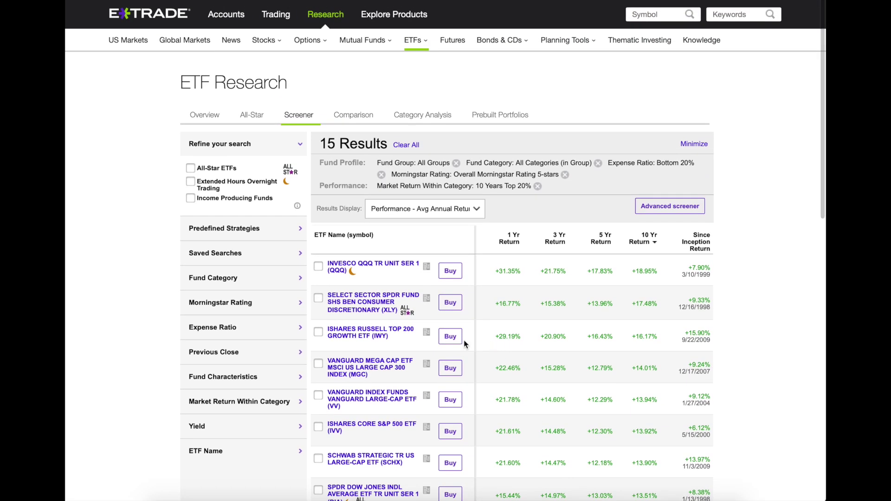
{"action": "left_click", "coordinate": [319, 267]}
{"action": "left_click", "coordinate": [318, 298]}
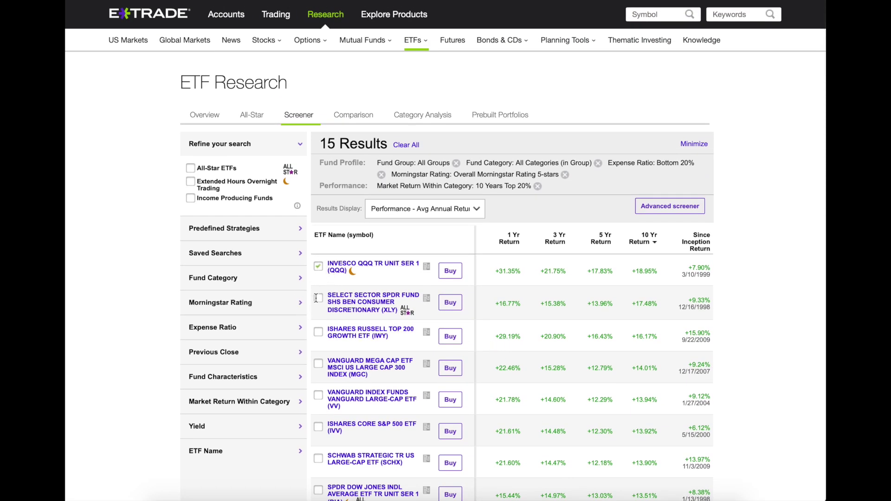
{"action": "left_click", "coordinate": [319, 268]}
{"action": "left_click", "coordinate": [318, 298]}
Step: Open the QQQ snapshot and review its quote, fund details, strategy and average annual returns
{"action": "left_click", "coordinate": [383, 267]}
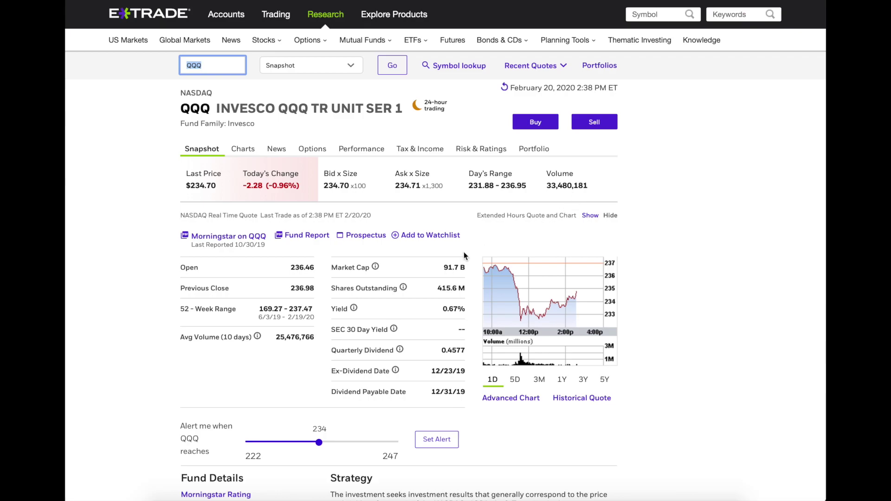
{"action": "scroll", "coordinate": [259, 203], "scroll_direction": "down", "scroll_amount": 1}
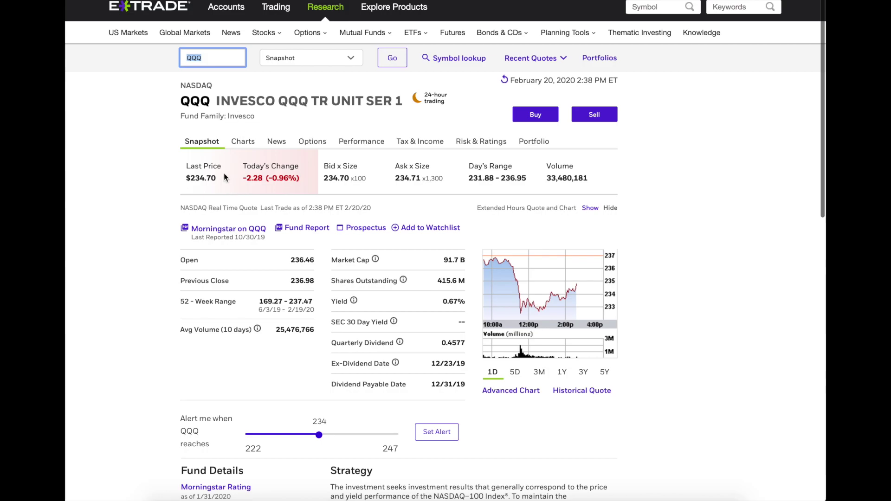
{"action": "scroll", "coordinate": [428, 264], "scroll_direction": "down", "scroll_amount": 6}
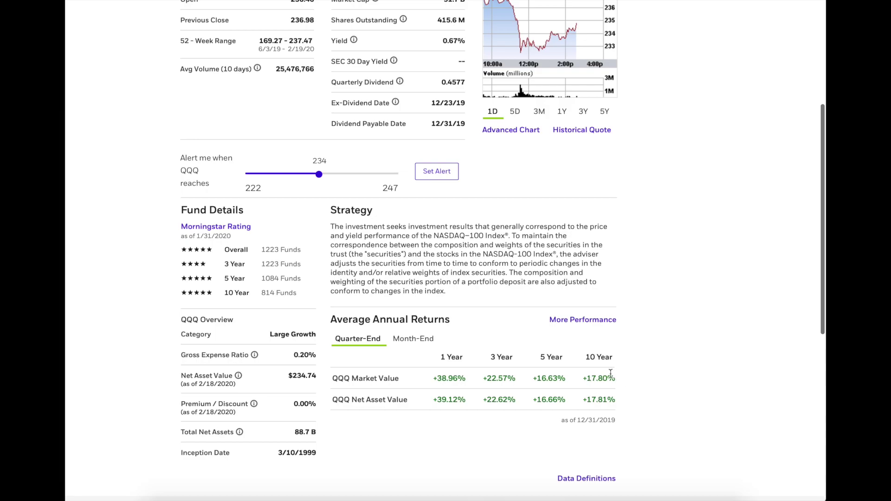
{"action": "scroll", "coordinate": [500, 344], "scroll_direction": "up", "scroll_amount": 6}
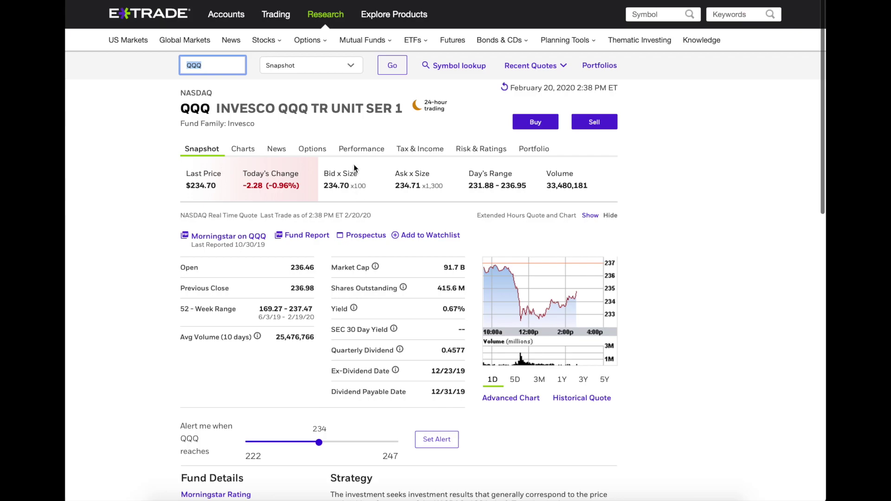
Step: View QQQ's Performance page and examine the performance summary and Growth of 10k chart
{"action": "left_click", "coordinate": [355, 149]}
{"action": "scroll", "coordinate": [433, 243], "scroll_direction": "down", "scroll_amount": 1}
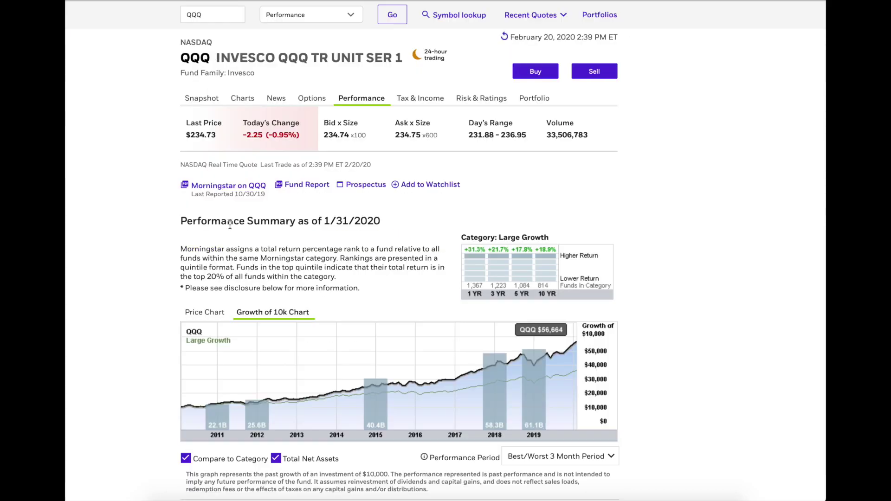
{"action": "left_click_drag", "start_coordinate": [221, 222], "coordinate": [362, 223]}
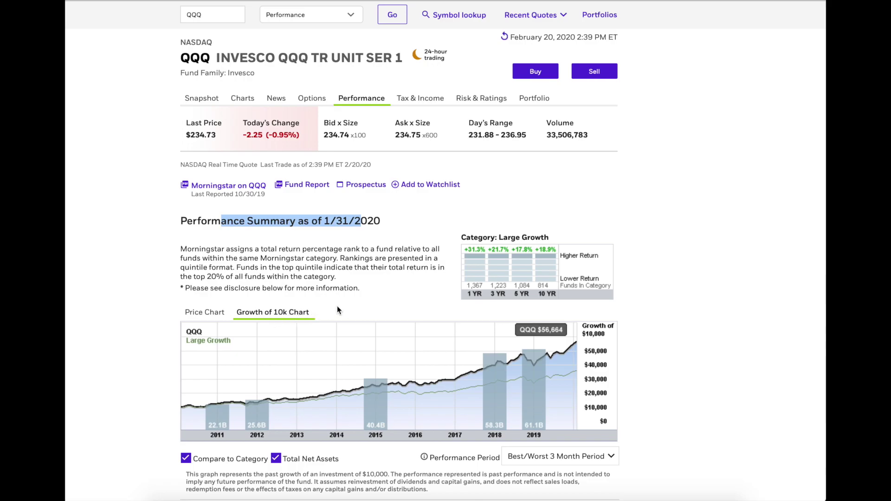
{"action": "scroll", "coordinate": [383, 271], "scroll_direction": "down", "scroll_amount": 1}
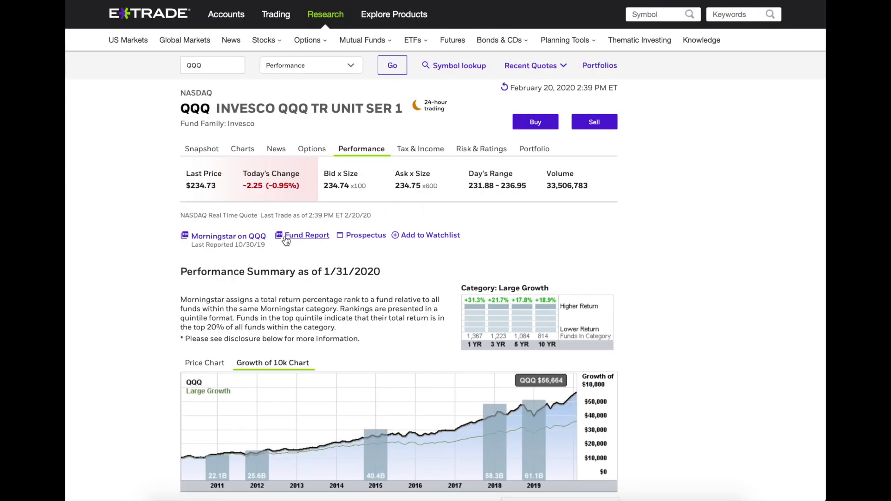
Step: Open the Morningstar report on QQQ, read through its performance and analyst sections, and close it
{"action": "left_click", "coordinate": [248, 237]}
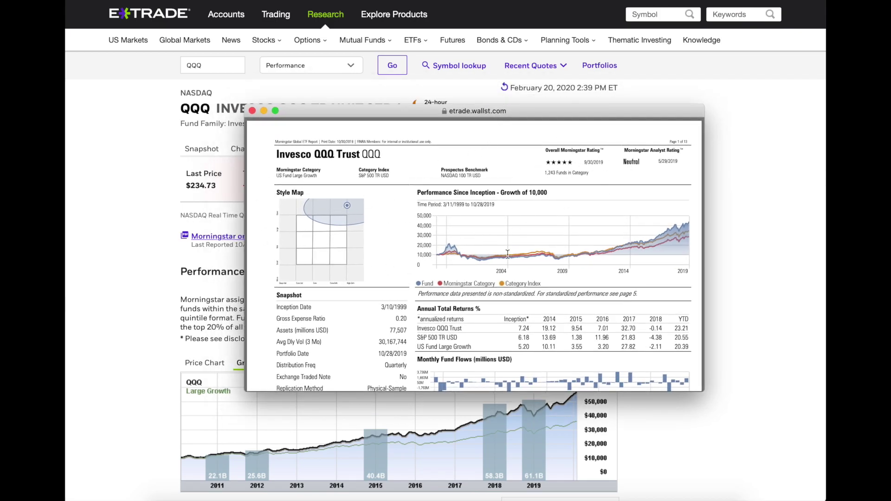
{"action": "scroll", "coordinate": [533, 287], "scroll_direction": "down", "scroll_amount": 5}
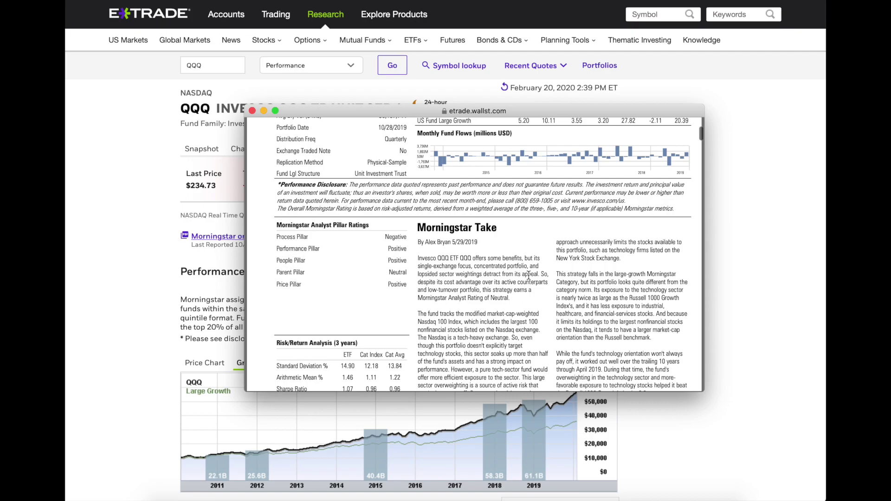
{"action": "scroll", "coordinate": [528, 275], "scroll_direction": "down", "scroll_amount": 6}
{"action": "scroll", "coordinate": [528, 278], "scroll_direction": "down", "scroll_amount": 6}
{"action": "scroll", "coordinate": [529, 279], "scroll_direction": "down", "scroll_amount": 6}
{"action": "key", "text": "super+w"}
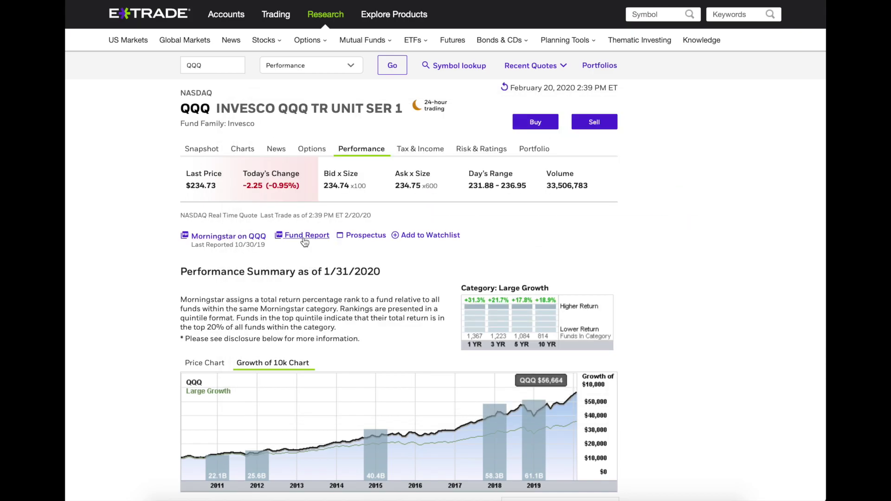
Step: Open the QQQ Fund Report and examine its fund highlights, annual returns, Morningstar ratings and Risk Analysis section
{"action": "left_click", "coordinate": [304, 237]}
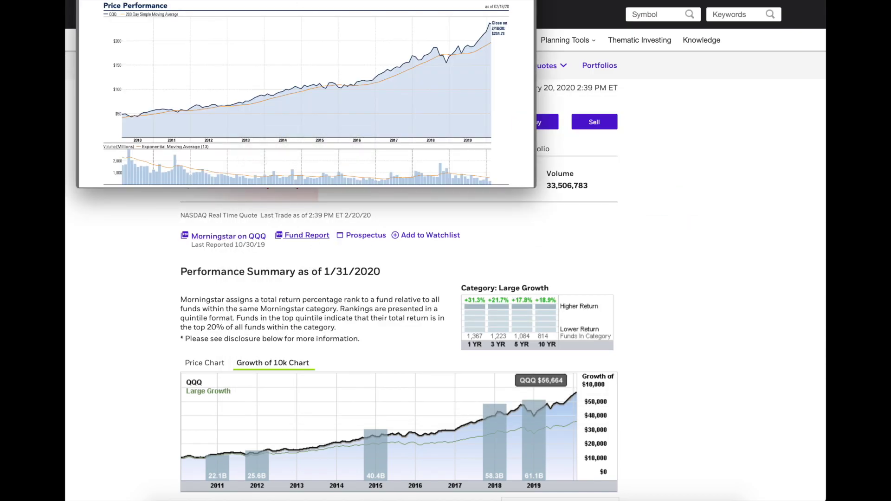
{"action": "scroll", "coordinate": [430, 231], "scroll_direction": "down", "scroll_amount": 5}
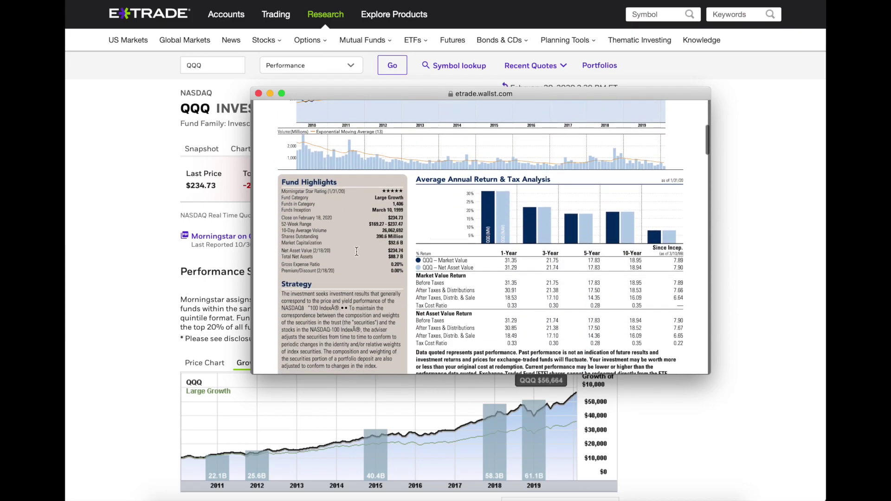
{"action": "scroll", "coordinate": [501, 276], "scroll_direction": "down", "scroll_amount": 15}
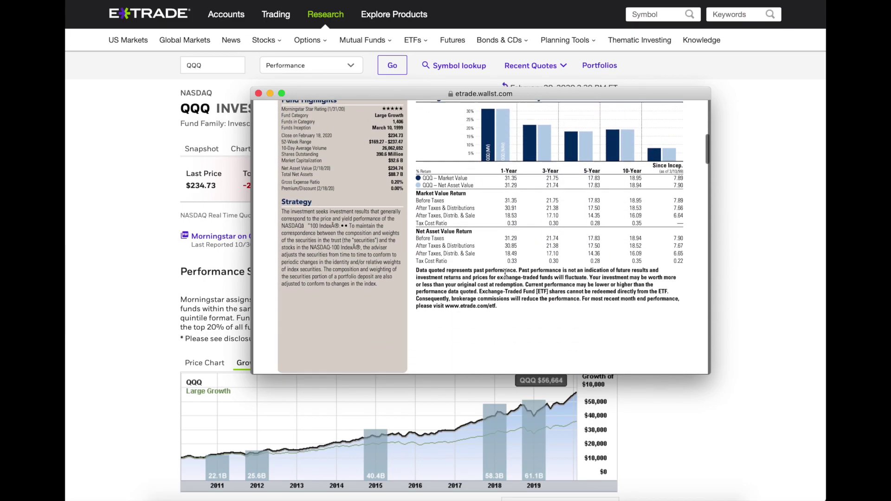
{"action": "scroll", "coordinate": [507, 274], "scroll_direction": "down", "scroll_amount": 2}
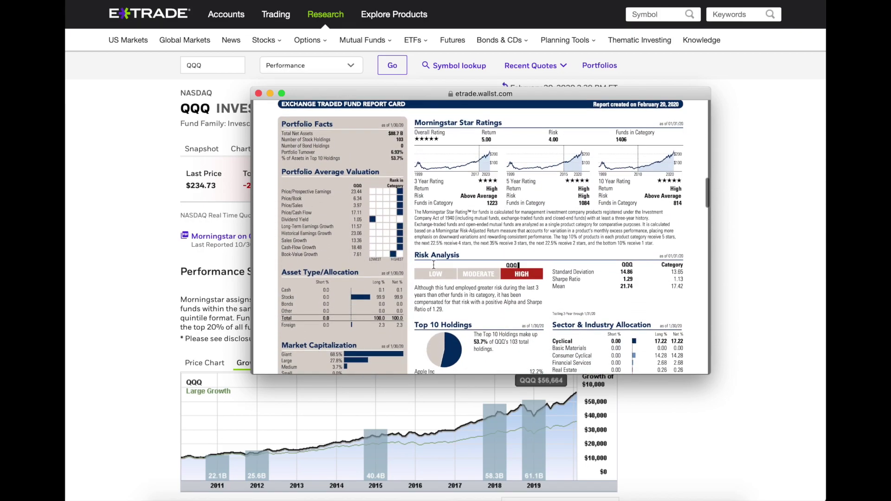
{"action": "left_click_drag", "start_coordinate": [460, 256], "coordinate": [415, 256]}
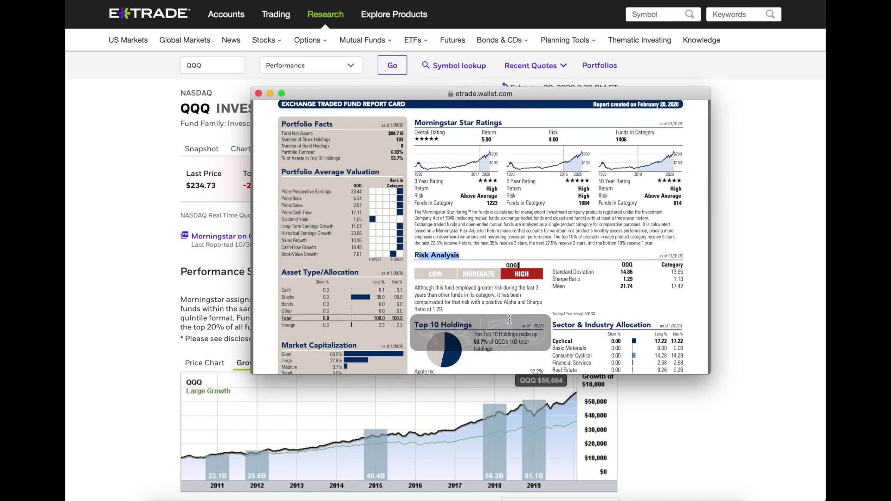
Step: Review the Fund Report's top 10 holdings, sector and industry allocation, market capitalization and regional exposure
{"action": "scroll", "coordinate": [482, 209], "scroll_direction": "down", "scroll_amount": 5}
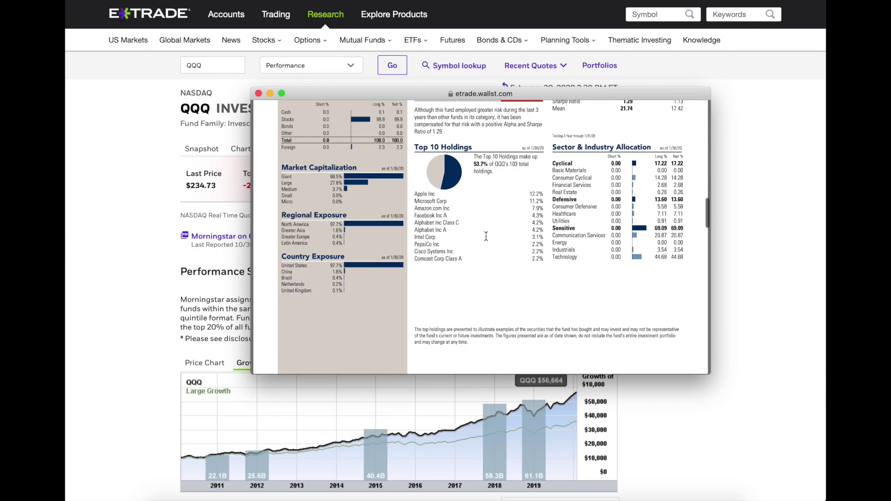
{"action": "scroll", "coordinate": [487, 235], "scroll_direction": "up", "scroll_amount": 10}
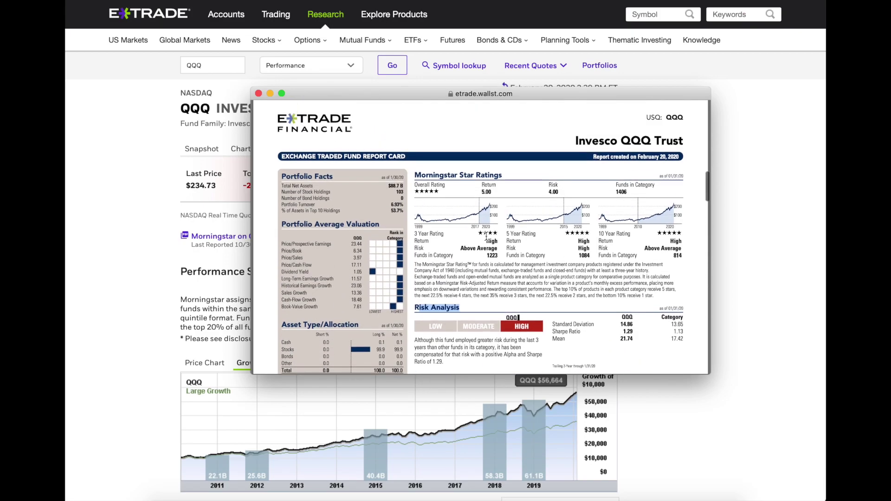
{"action": "scroll", "coordinate": [523, 240], "scroll_direction": "down", "scroll_amount": 5}
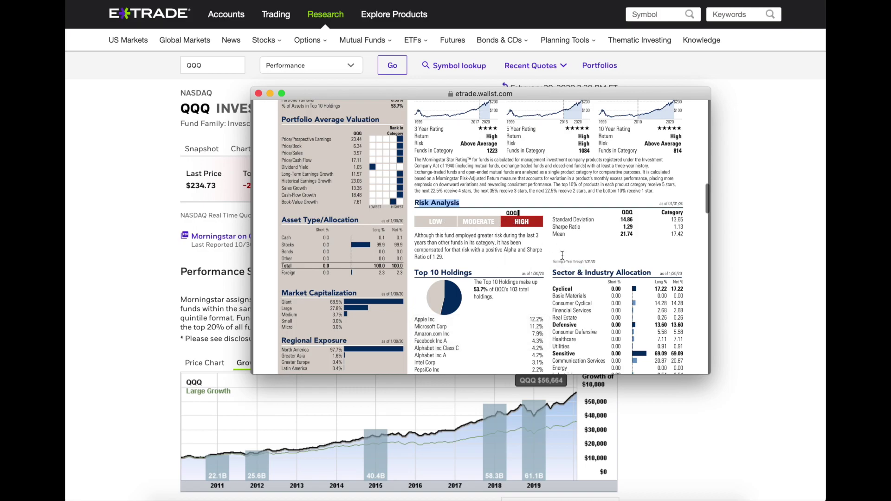
{"action": "scroll", "coordinate": [562, 255], "scroll_direction": "down", "scroll_amount": 3}
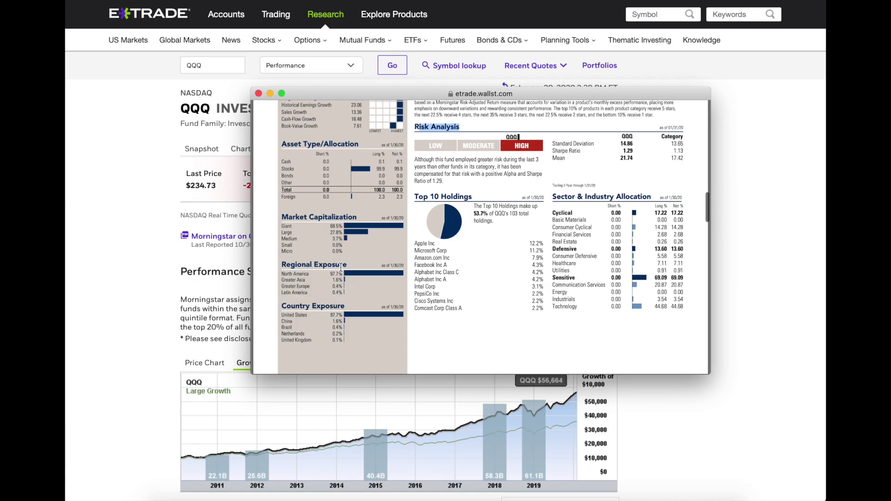
{"action": "scroll", "coordinate": [343, 268], "scroll_direction": "up", "scroll_amount": 3}
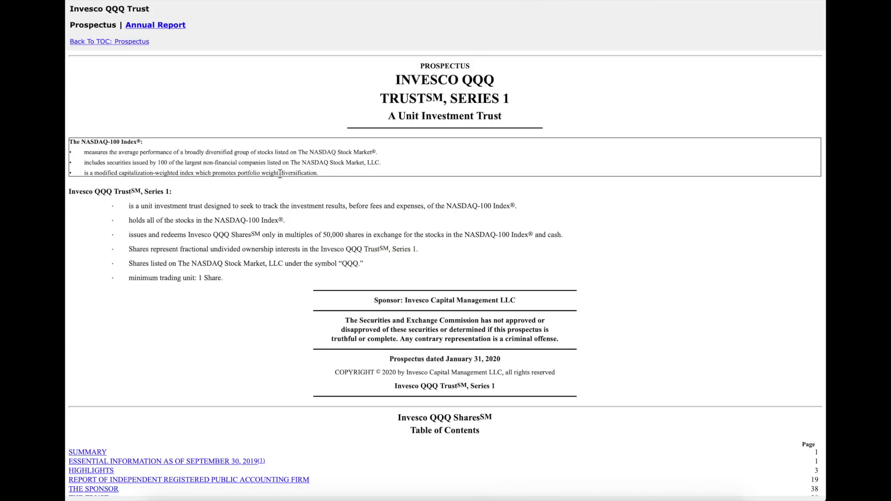
Step: Read the QQQ prospectus's contents, essential information and highlights, marking the total trust net assets and number of shares
{"action": "scroll", "coordinate": [291, 221], "scroll_direction": "down", "scroll_amount": 7}
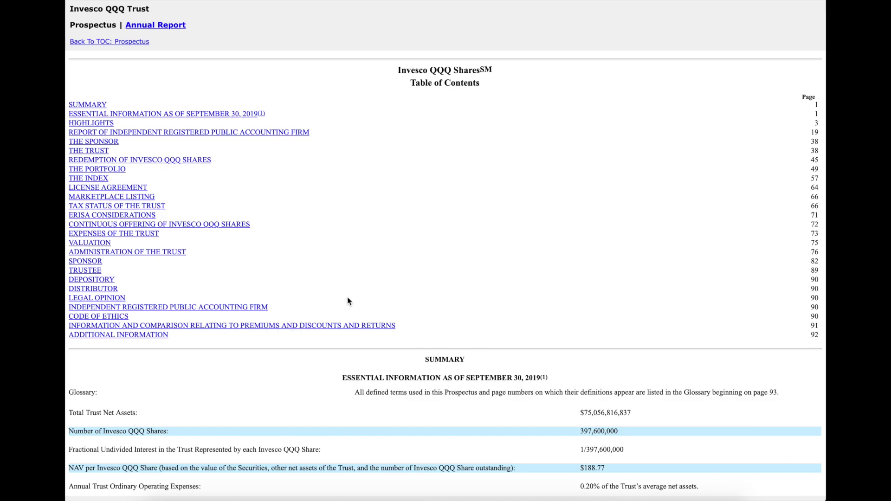
{"action": "scroll", "coordinate": [347, 301], "scroll_direction": "down", "scroll_amount": 2}
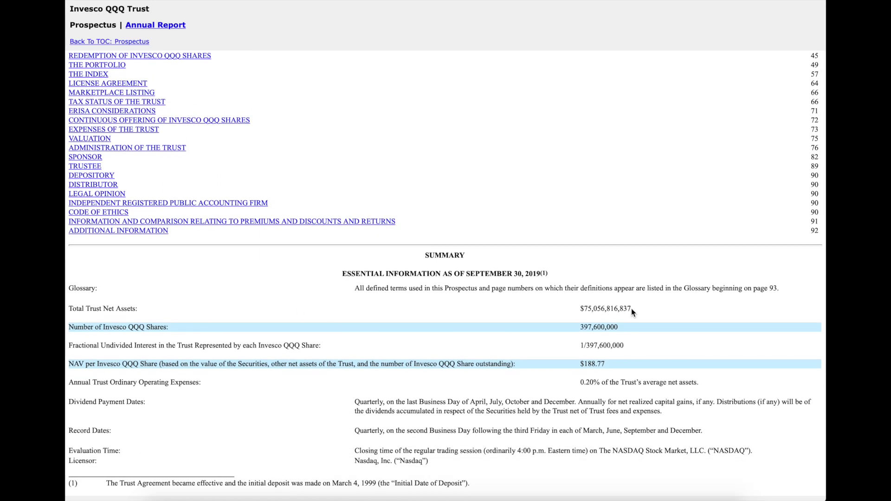
{"action": "left_click_drag", "start_coordinate": [632, 309], "coordinate": [577, 306]}
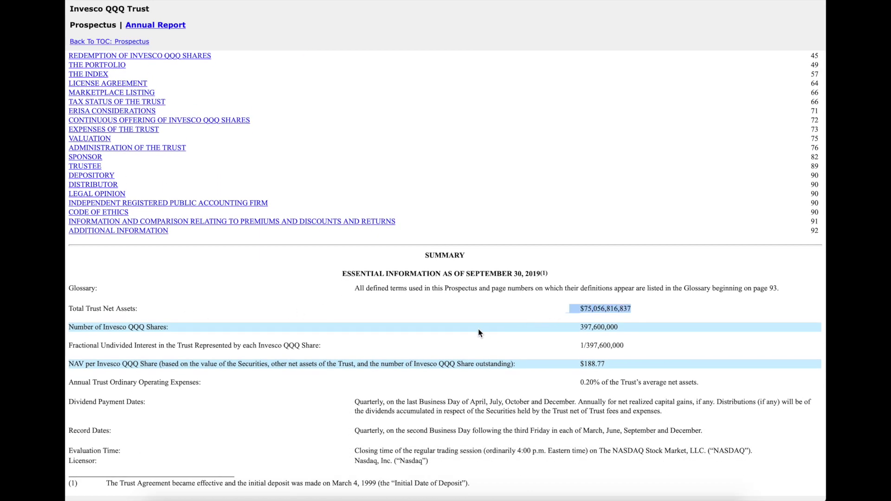
{"action": "left_click_drag", "start_coordinate": [620, 330], "coordinate": [577, 328]}
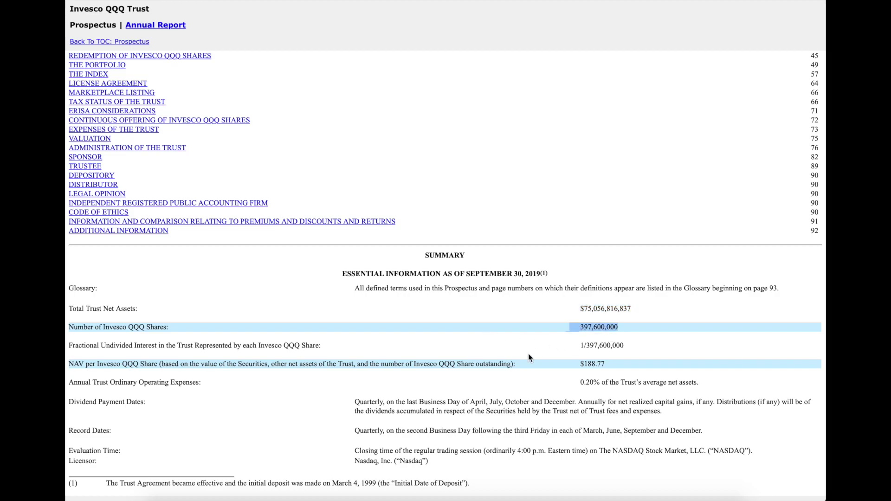
{"action": "scroll", "coordinate": [502, 351], "scroll_direction": "down", "scroll_amount": 10}
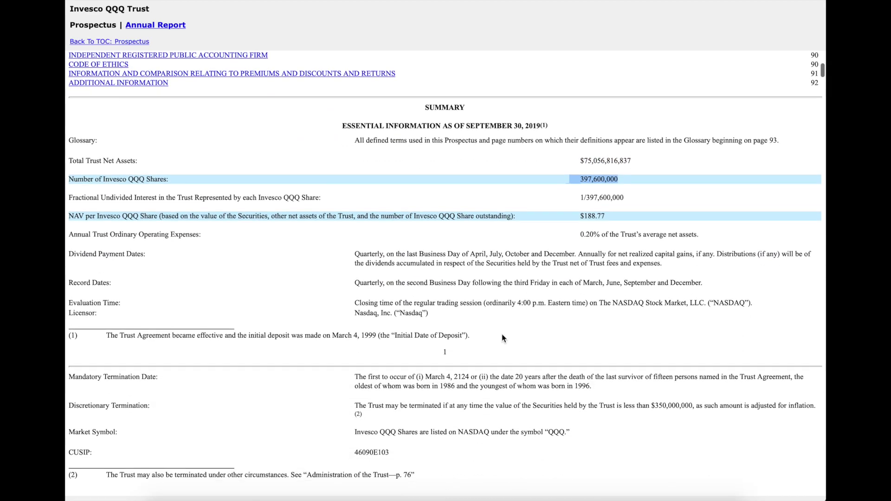
{"action": "scroll", "coordinate": [502, 334], "scroll_direction": "down", "scroll_amount": 6}
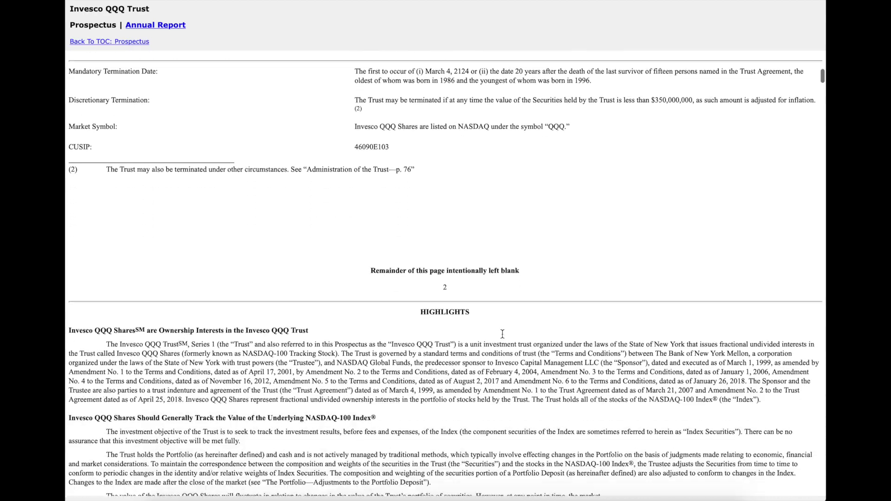
{"action": "scroll", "coordinate": [501, 334], "scroll_direction": "up", "scroll_amount": 9}
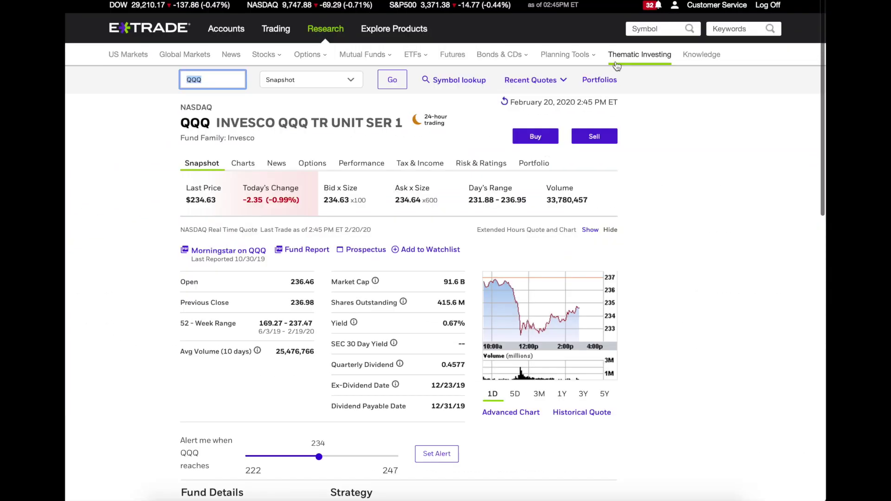
Step: Look up the quote page for the mutual fund with symbol BFOCX
{"action": "left_click", "coordinate": [652, 31]}
{"action": "type", "text": "bfocx"}
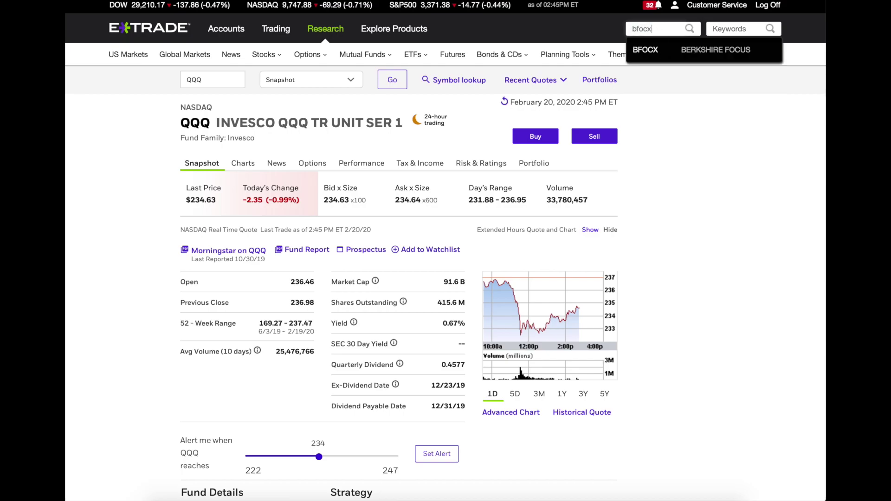
{"action": "key", "text": "Return"}
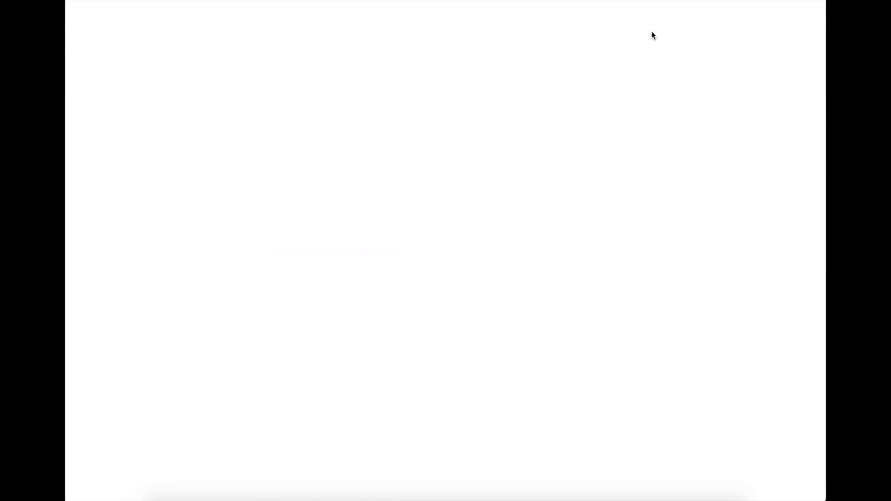
Step: Examine BFOCX's Fund Details, marking the availability, initial investment and fund redemption fee values
{"action": "scroll", "coordinate": [370, 249], "scroll_direction": "down", "scroll_amount": 6}
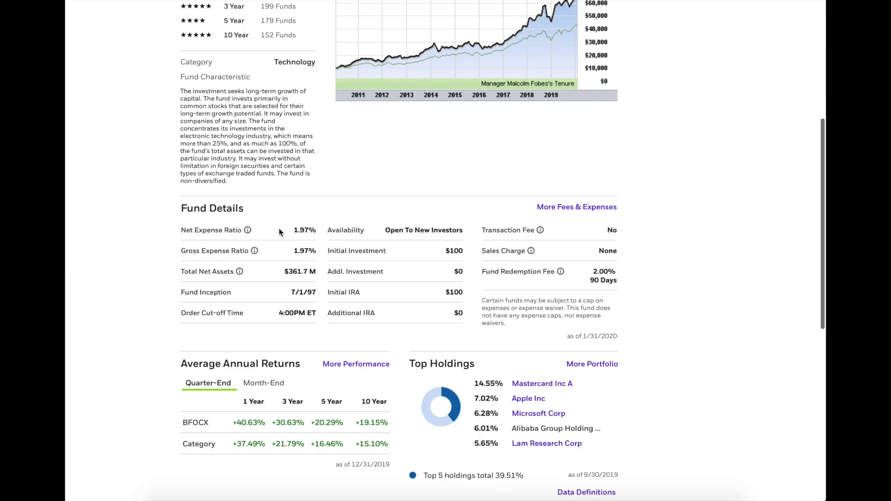
{"action": "left_click_drag", "start_coordinate": [447, 230], "coordinate": [402, 231]}
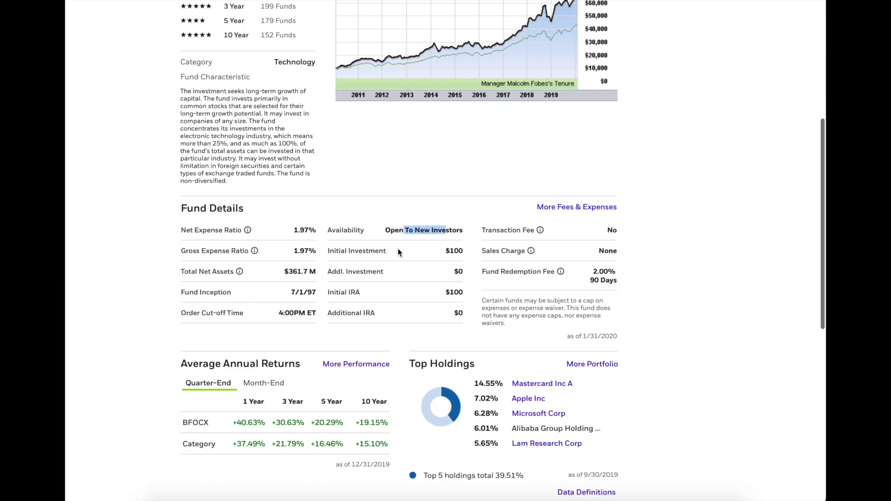
{"action": "left_click_drag", "start_coordinate": [459, 251], "coordinate": [442, 253]}
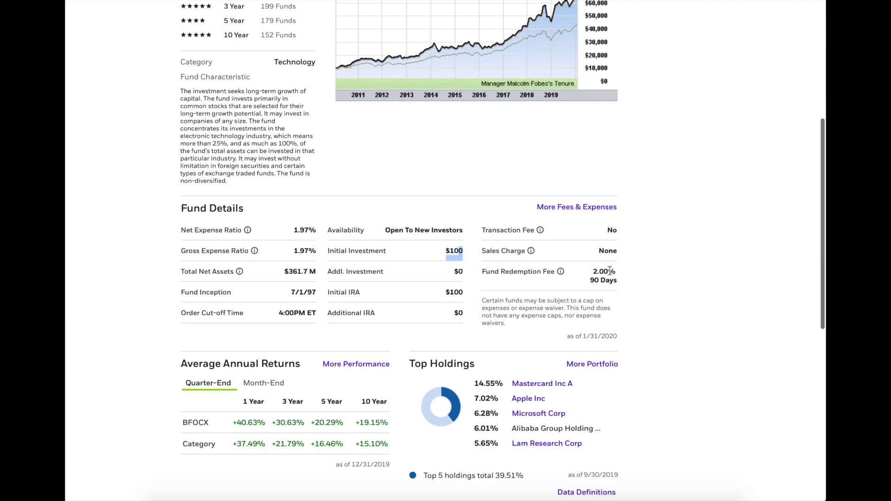
{"action": "mouse_move", "coordinate": [618, 283]}
{"action": "left_mouse_down"}
{"action": "mouse_move", "coordinate": [594, 272]}
{"action": "mouse_move", "coordinate": [614, 274]}
{"action": "left_mouse_up"}
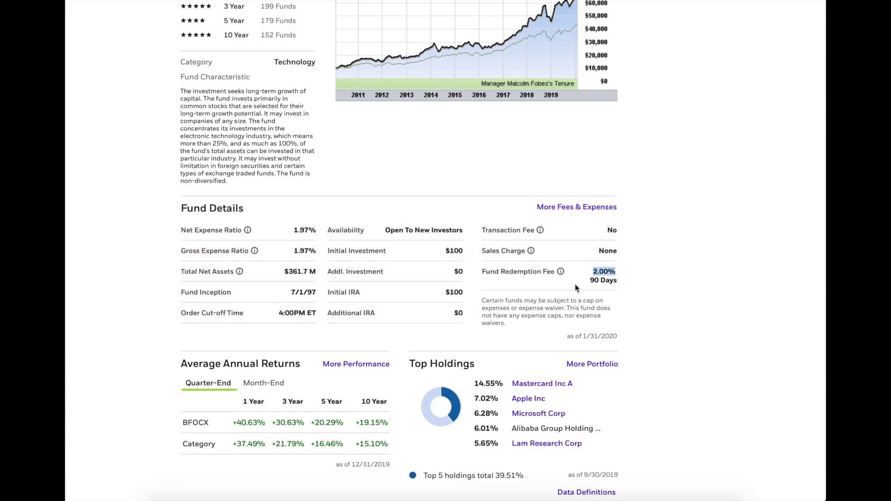
Step: Examine BFOCX's Fund Details, marking the Initial IRA entry and checking the order cut-off time
{"action": "left_click_drag", "start_coordinate": [360, 292], "coordinate": [328, 292]}
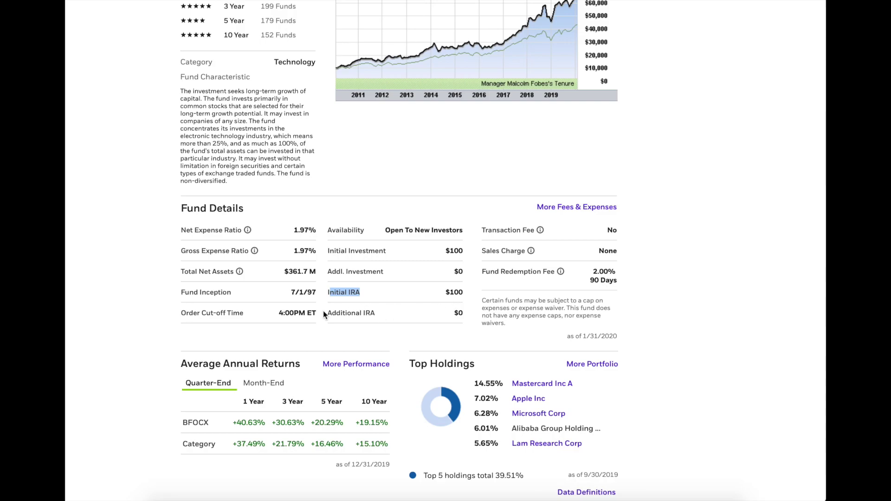
{"action": "scroll", "coordinate": [357, 255], "scroll_direction": "down", "scroll_amount": 2}
{"action": "scroll", "coordinate": [358, 254], "scroll_direction": "up", "scroll_amount": 4}
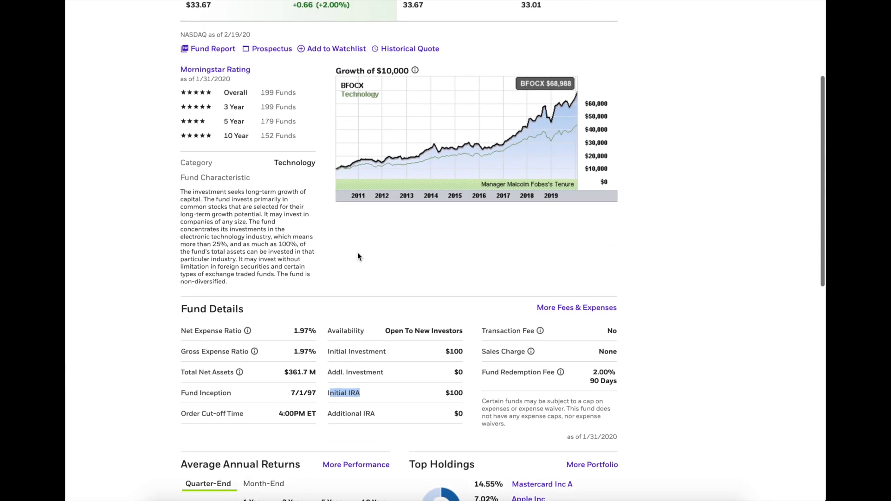
{"action": "scroll", "coordinate": [357, 254], "scroll_direction": "down", "scroll_amount": 1}
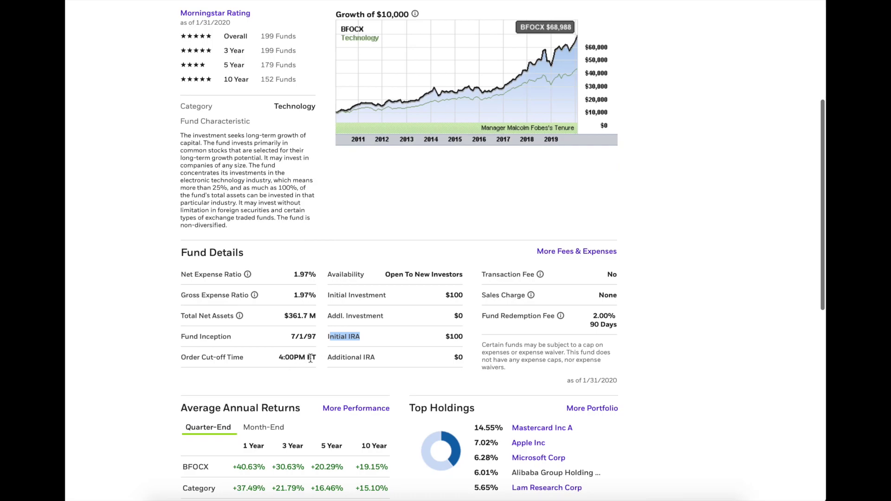
{"action": "left_click", "coordinate": [298, 357]}
{"action": "scroll", "coordinate": [553, 357], "scroll_direction": "up", "scroll_amount": 1}
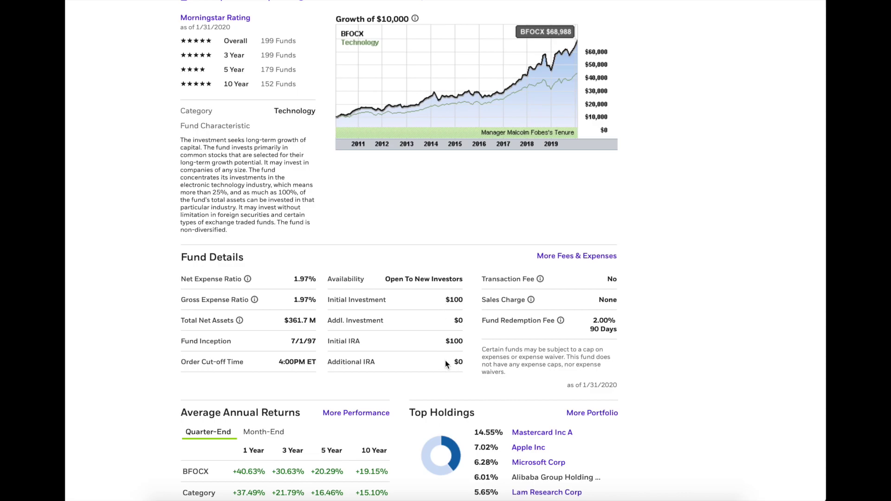
Step: Review BFOCX's snapshot, comparing its Morningstar rating and Growth of $10,000 chart with the fund details, annual returns and top holdings
{"action": "scroll", "coordinate": [421, 333], "scroll_direction": "up", "scroll_amount": 5}
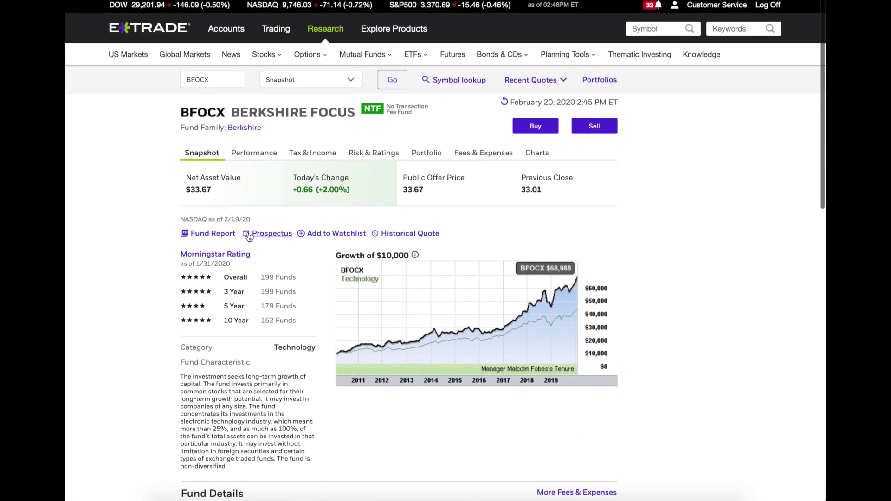
{"action": "scroll", "coordinate": [299, 213], "scroll_direction": "down", "scroll_amount": 8}
{"action": "scroll", "coordinate": [299, 218], "scroll_direction": "up", "scroll_amount": 1}
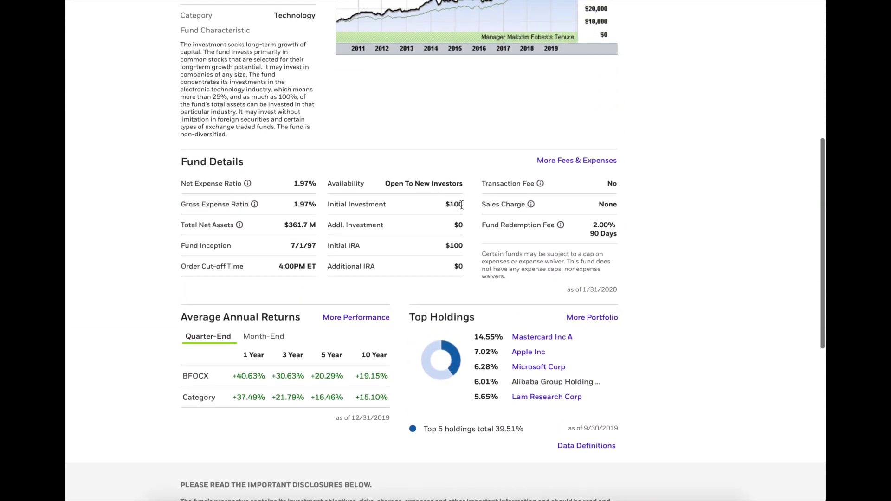
{"action": "scroll", "coordinate": [225, 183], "scroll_direction": "up", "scroll_amount": 6}
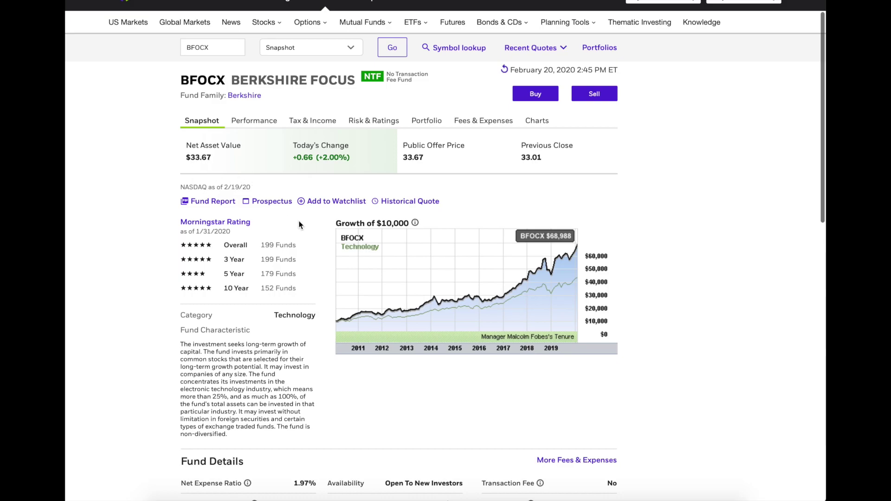
{"action": "scroll", "coordinate": [300, 225], "scroll_direction": "down", "scroll_amount": 4}
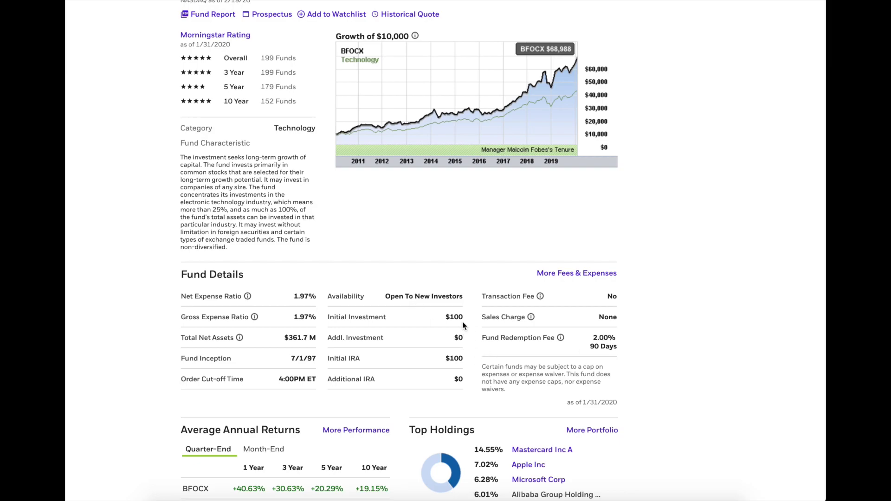
{"action": "scroll", "coordinate": [433, 314], "scroll_direction": "up", "scroll_amount": 1}
{"action": "scroll", "coordinate": [433, 315], "scroll_direction": "up", "scroll_amount": 4}
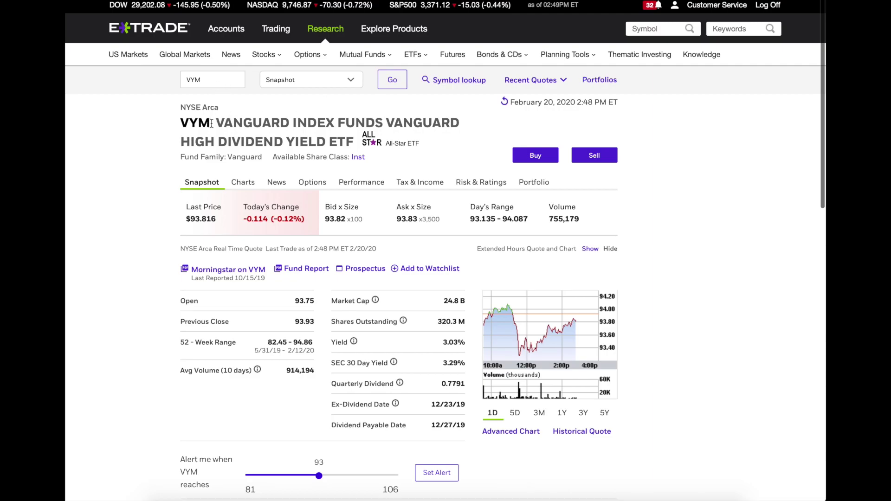
Step: Examine the VYM ETF's snapshot, marking its symbol, last price and yield
{"action": "left_click_drag", "start_coordinate": [211, 123], "coordinate": [176, 123]}
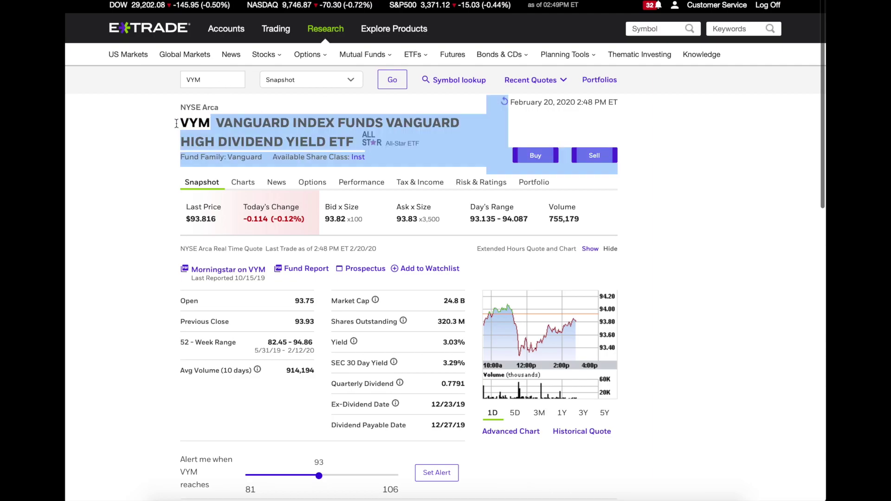
{"action": "left_click", "coordinate": [274, 124]}
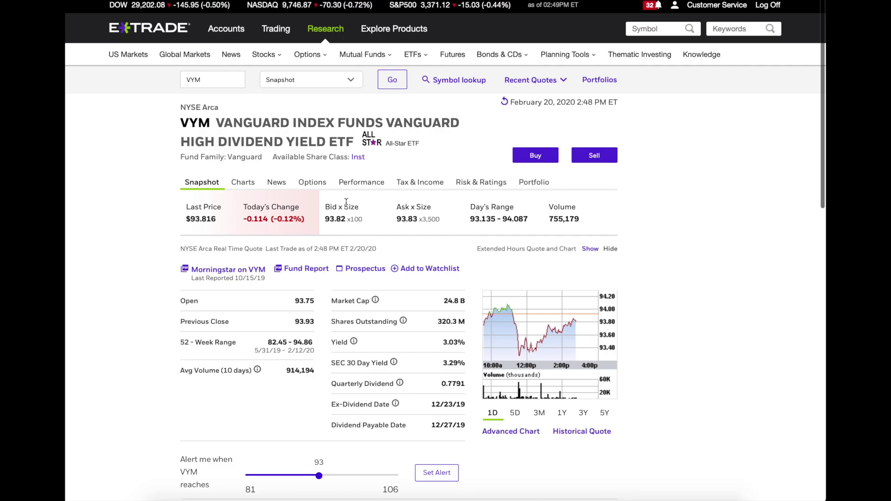
{"action": "left_click_drag", "start_coordinate": [222, 224], "coordinate": [191, 221]}
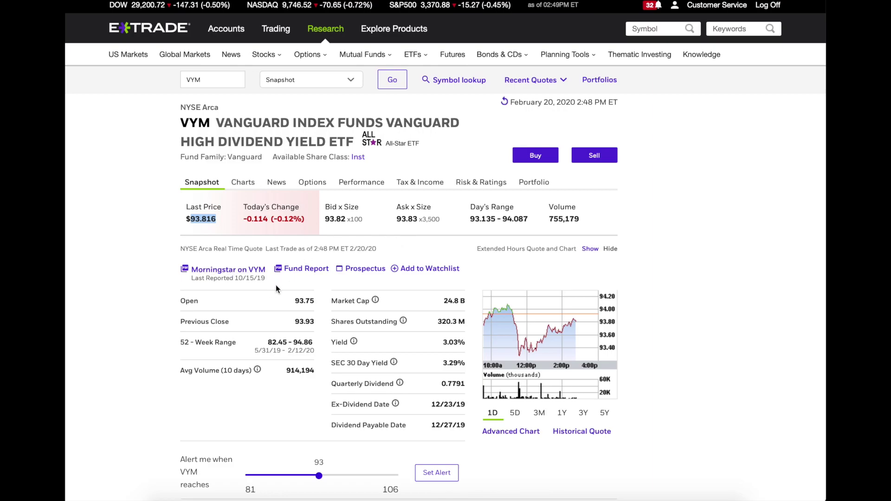
{"action": "scroll", "coordinate": [422, 245], "scroll_direction": "down", "scroll_amount": 1}
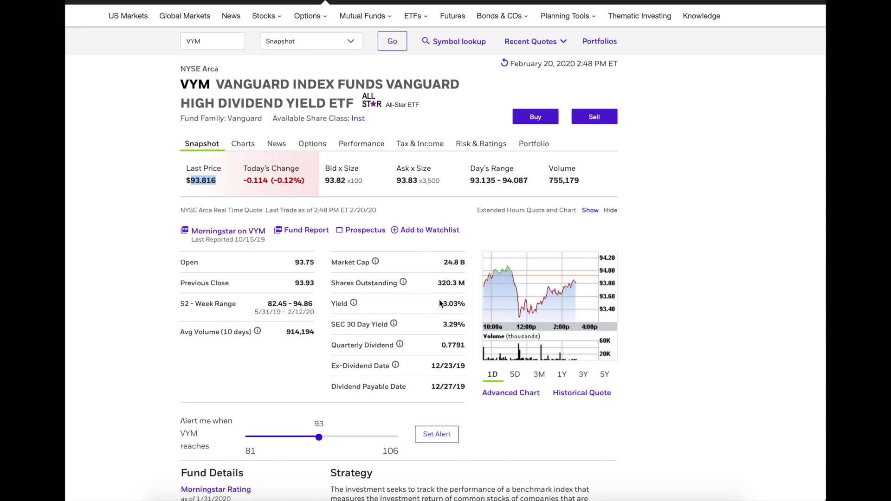
{"action": "left_click", "coordinate": [211, 178]}
{"action": "left_click_drag", "start_coordinate": [331, 304], "coordinate": [461, 302]}
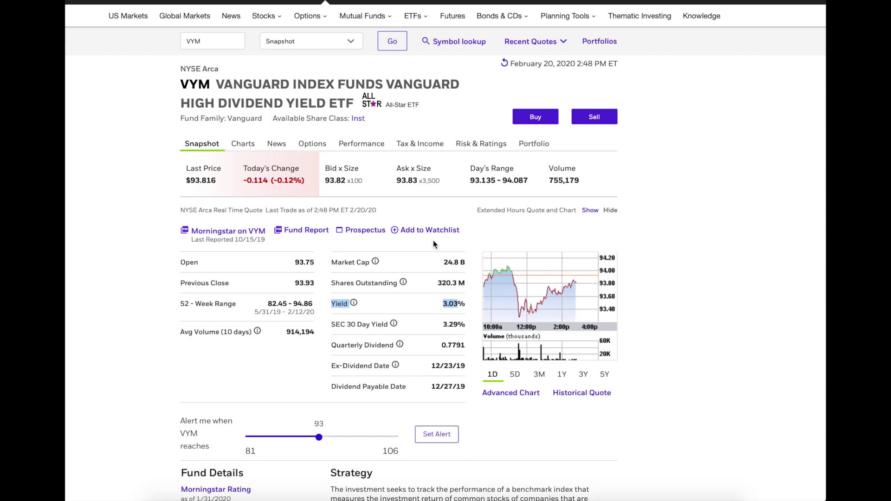
Step: Review VYM's performance summary, category ranking and Growth of 10k chart
{"action": "left_click", "coordinate": [358, 145]}
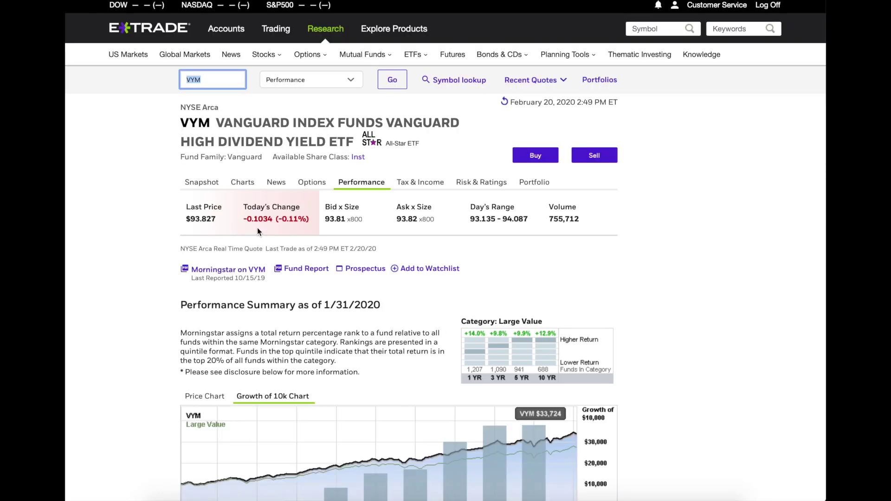
{"action": "scroll", "coordinate": [356, 266], "scroll_direction": "down", "scroll_amount": 3}
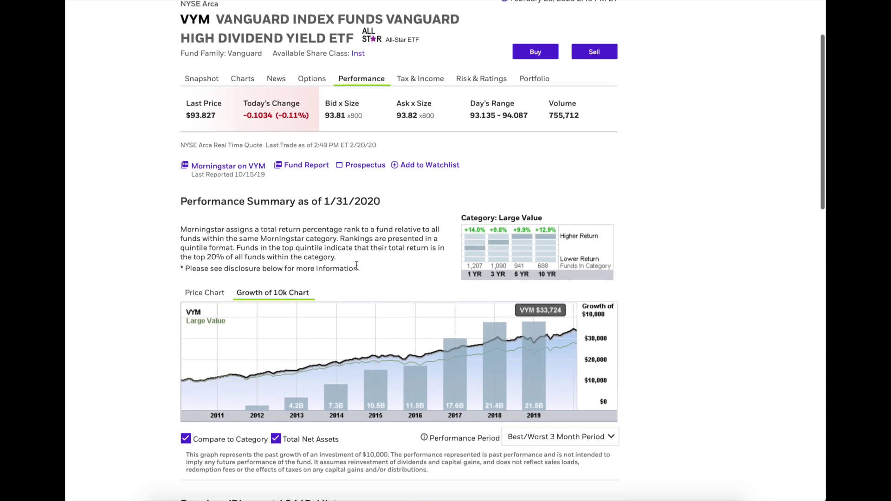
{"action": "scroll", "coordinate": [371, 272], "scroll_direction": "down", "scroll_amount": 1}
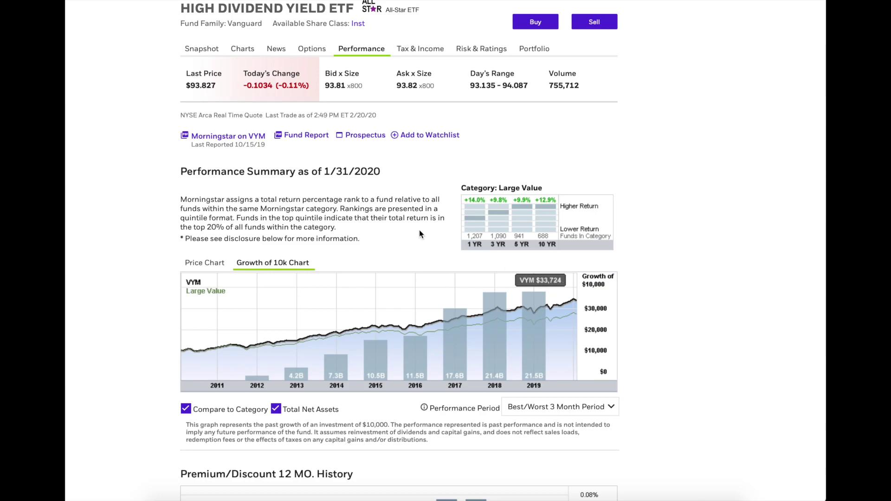
Step: Open VYM's Fund Report and review its price performance, risk analysis, top 10 holdings and sector allocation
{"action": "left_click", "coordinate": [304, 138]}
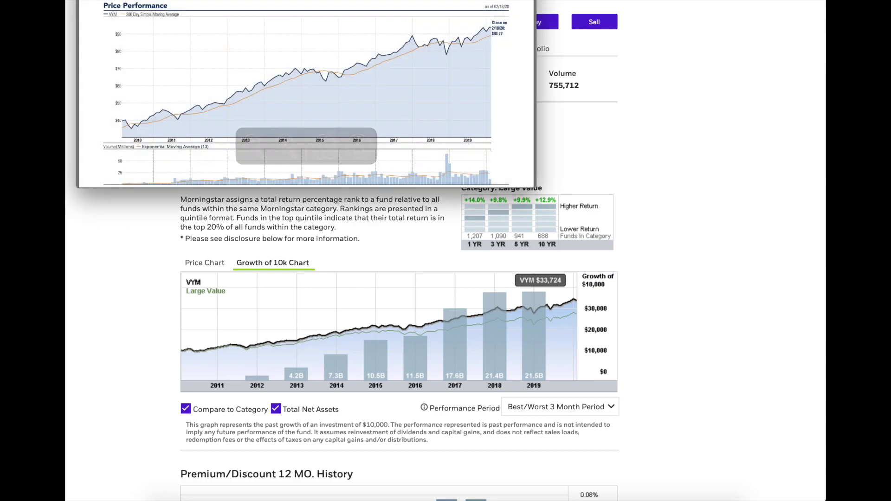
{"action": "left_click_drag", "start_coordinate": [243, 0], "coordinate": [405, 84]}
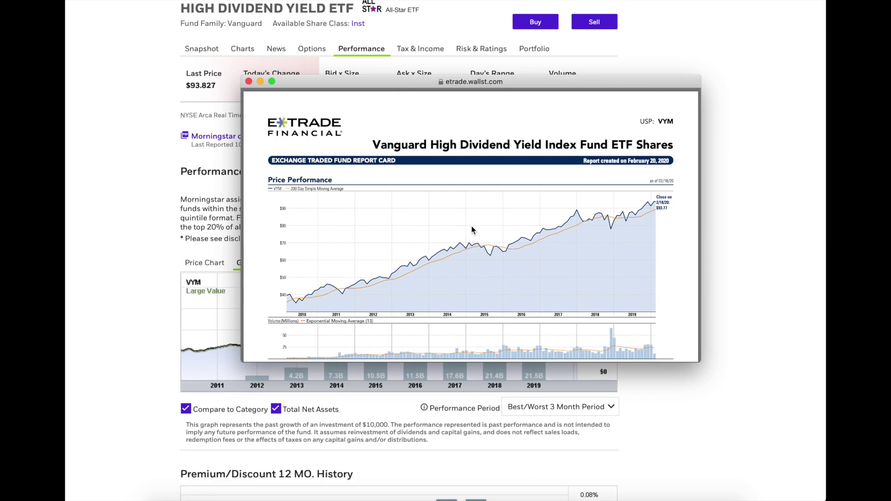
{"action": "scroll", "coordinate": [473, 230], "scroll_direction": "down", "scroll_amount": 15}
{"action": "scroll", "coordinate": [474, 223], "scroll_direction": "down", "scroll_amount": 8}
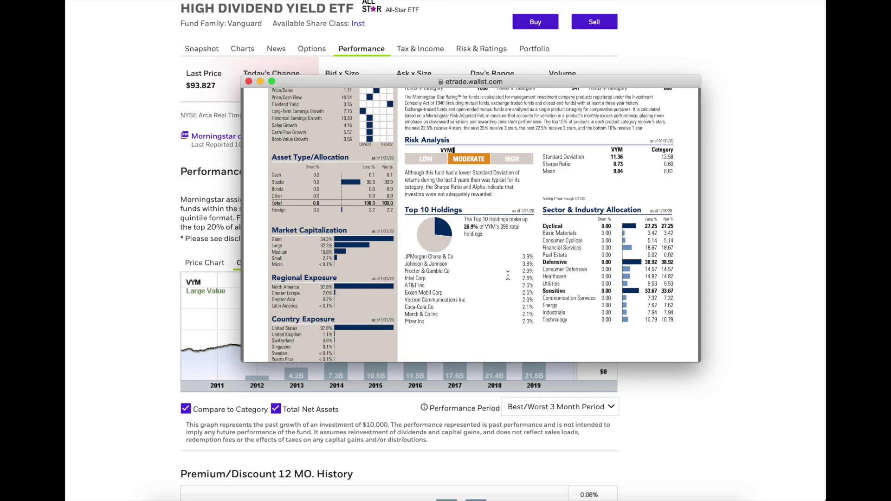
{"action": "scroll", "coordinate": [508, 275], "scroll_direction": "down", "scroll_amount": 1}
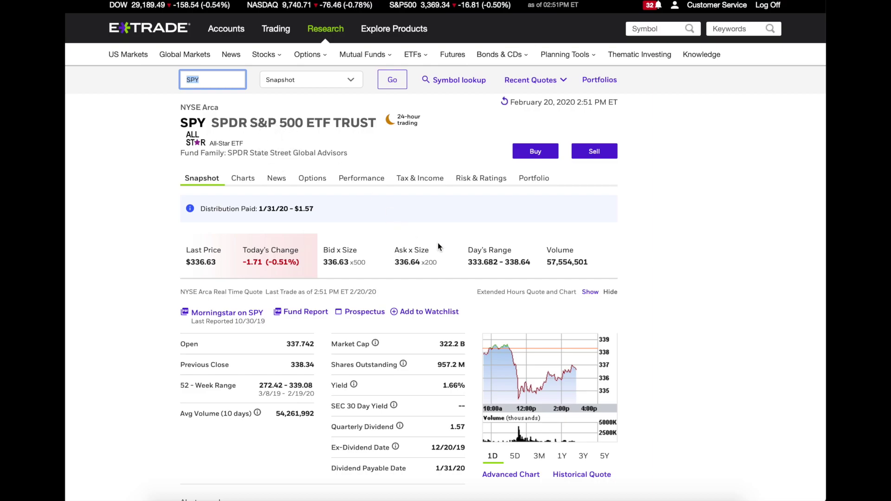
Step: Look over SPY's snapshot and review its performance summary and Growth of 10k chart
{"action": "scroll", "coordinate": [438, 244], "scroll_direction": "down", "scroll_amount": 2}
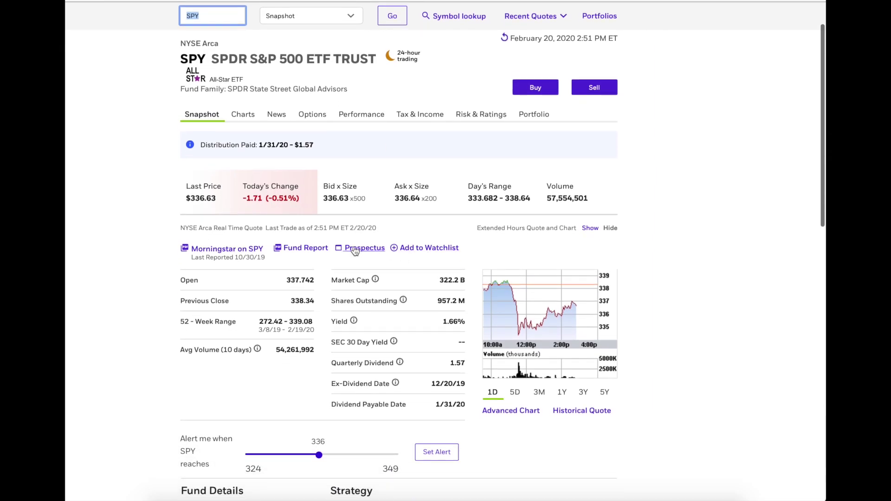
{"action": "left_click", "coordinate": [349, 116]}
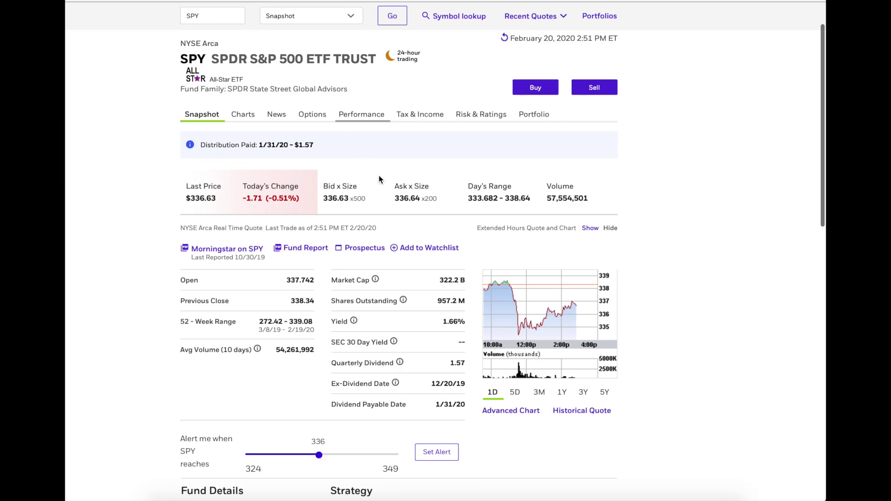
{"action": "scroll", "coordinate": [464, 250], "scroll_direction": "down", "scroll_amount": 4}
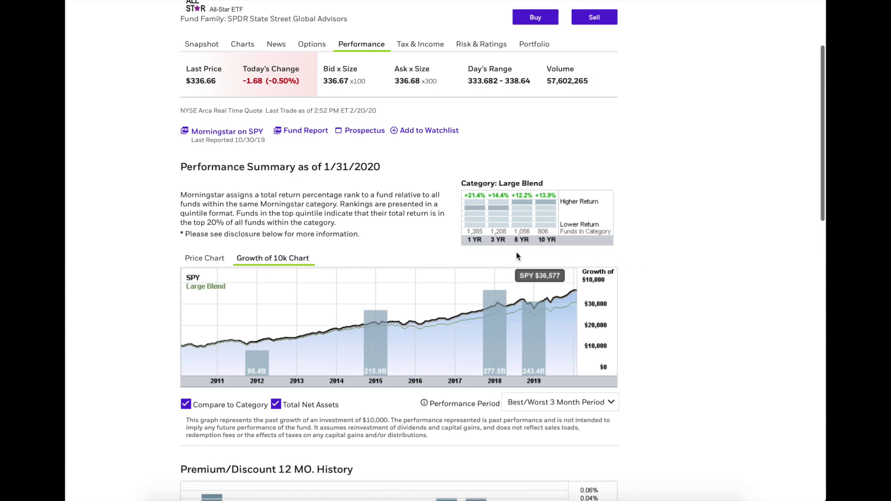
Step: Open SPY's Fund Report and review its Morningstar ratings, risk analysis, top 10 holdings and sector allocation
{"action": "left_click", "coordinate": [302, 130]}
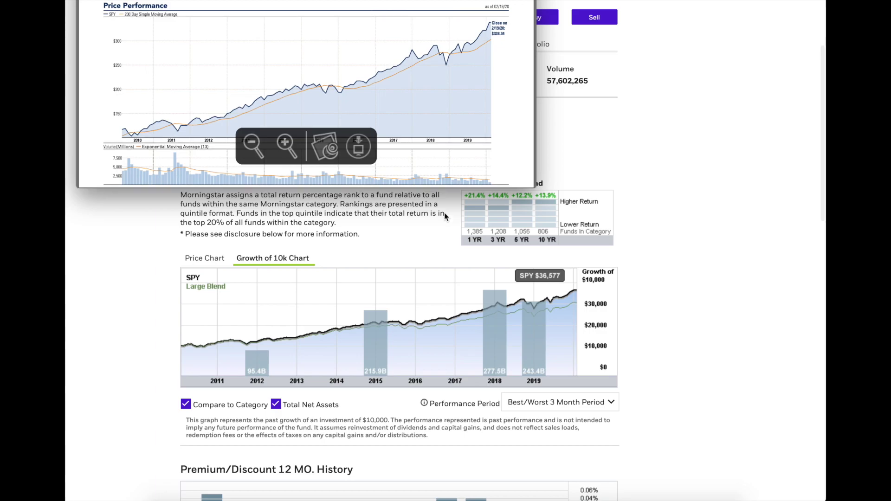
{"action": "scroll", "coordinate": [446, 266], "scroll_direction": "down", "scroll_amount": 6}
{"action": "scroll", "coordinate": [448, 265], "scroll_direction": "down", "scroll_amount": 10}
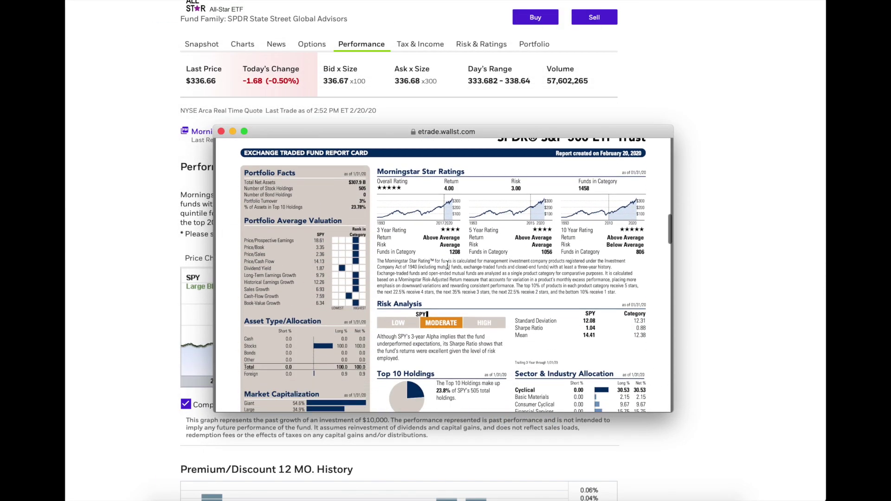
{"action": "scroll", "coordinate": [488, 293], "scroll_direction": "down", "scroll_amount": 3}
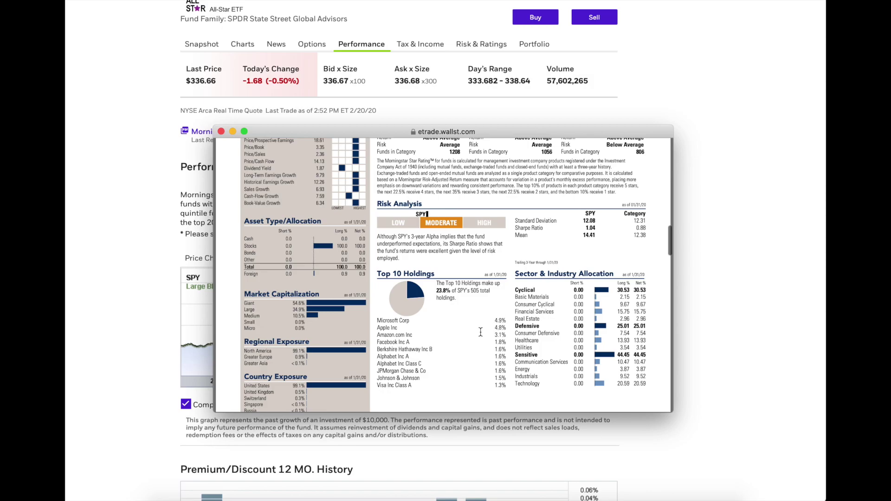
{"action": "mouse_move", "coordinate": [412, 352]}
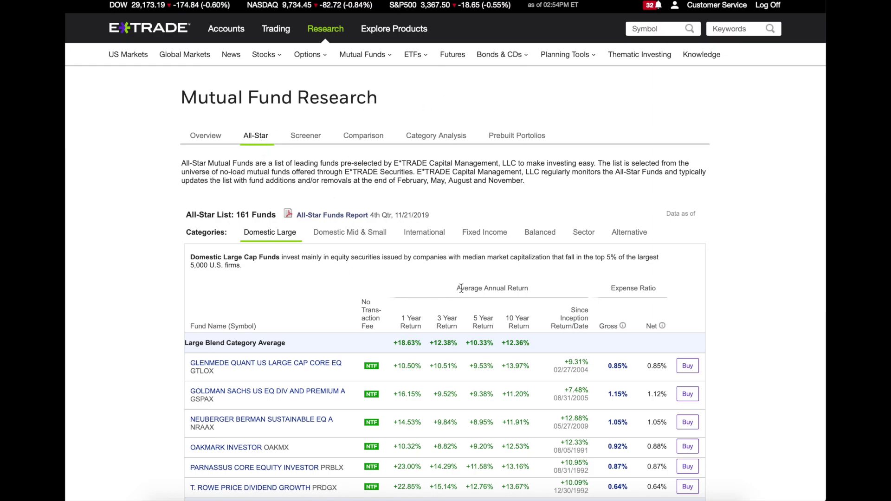
Step: Look through the All-Star mutual fund list's Domestic Large category, including average annual returns and expense ratios
{"action": "scroll", "coordinate": [458, 302], "scroll_direction": "down", "scroll_amount": 3}
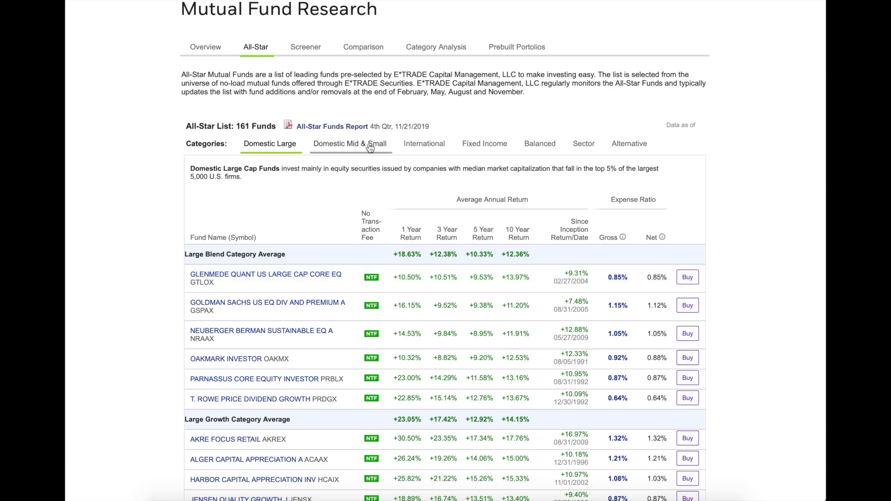
{"action": "scroll", "coordinate": [376, 149], "scroll_direction": "up", "scroll_amount": 3}
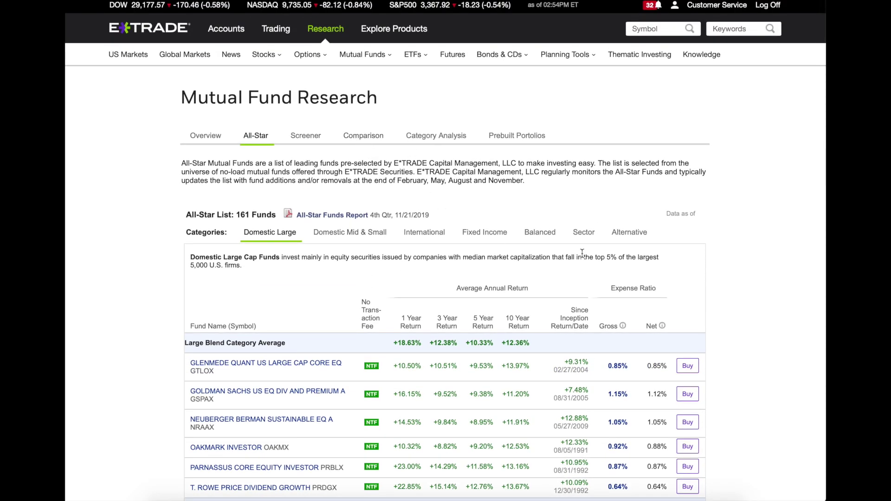